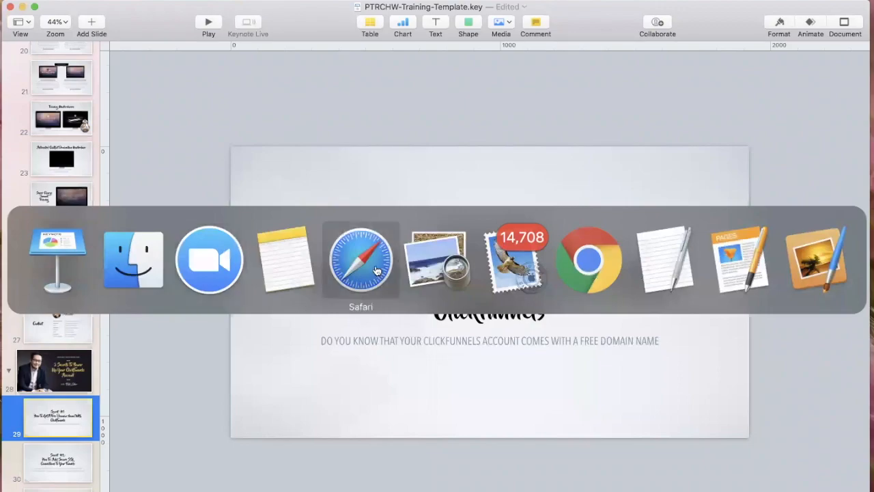
Step: Switch from the Keynote presentation to the ClickFunnels My Domains page in Chrome
{"action": "left_click", "coordinate": [376, 271]}
{"action": "key", "text": "super+Tab"}
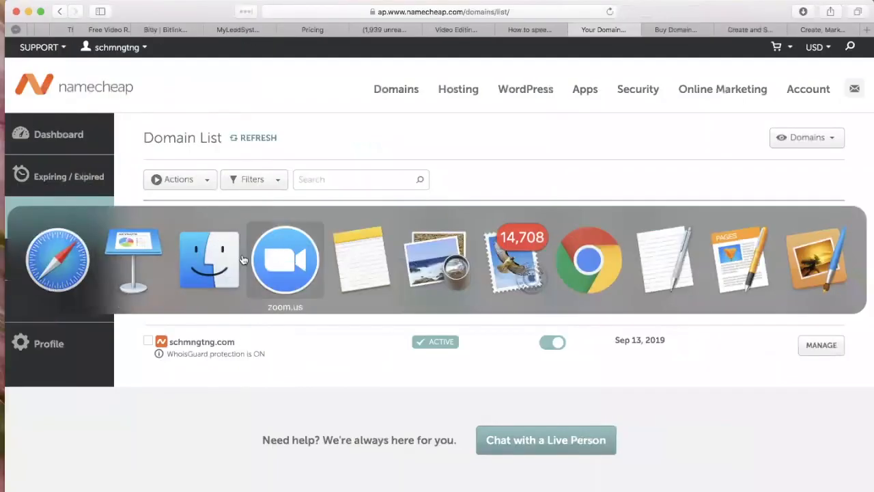
{"action": "left_click", "coordinate": [596, 262]}
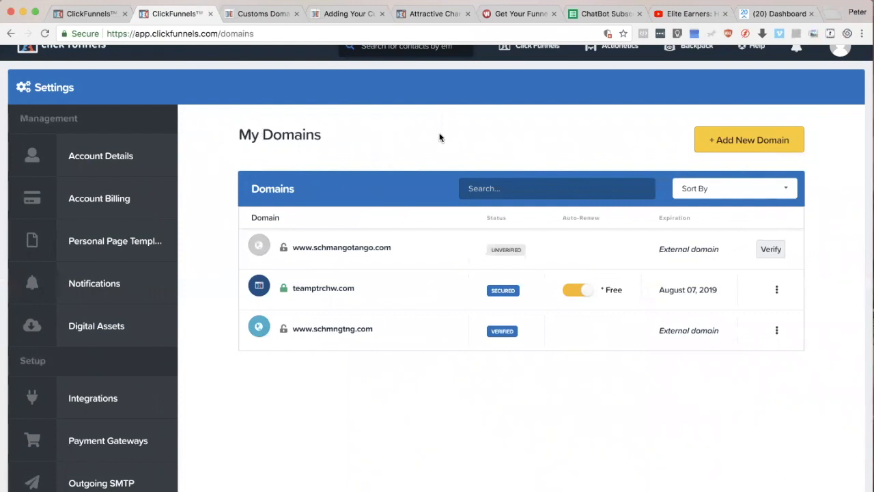
{"action": "scroll", "coordinate": [439, 138], "scroll_direction": "up", "scroll_amount": 1}
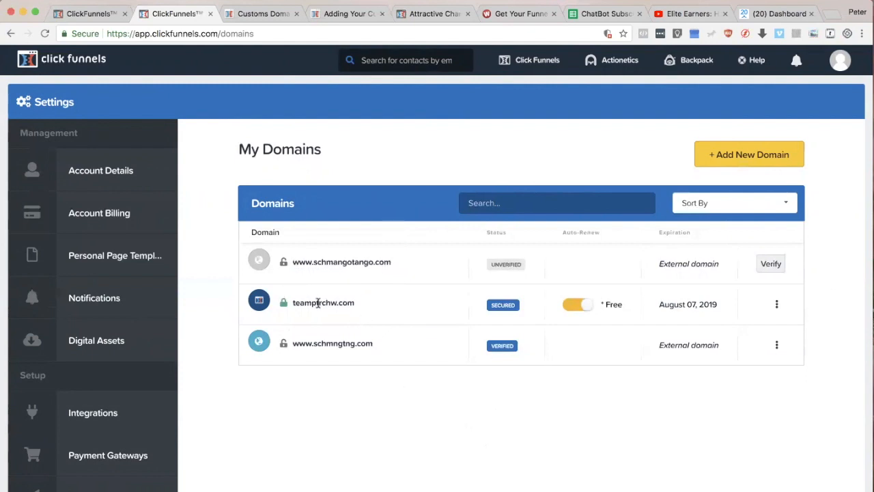
{"action": "mouse_move", "coordinate": [283, 302]}
{"action": "left_click_drag", "start_coordinate": [347, 301], "coordinate": [299, 303]}
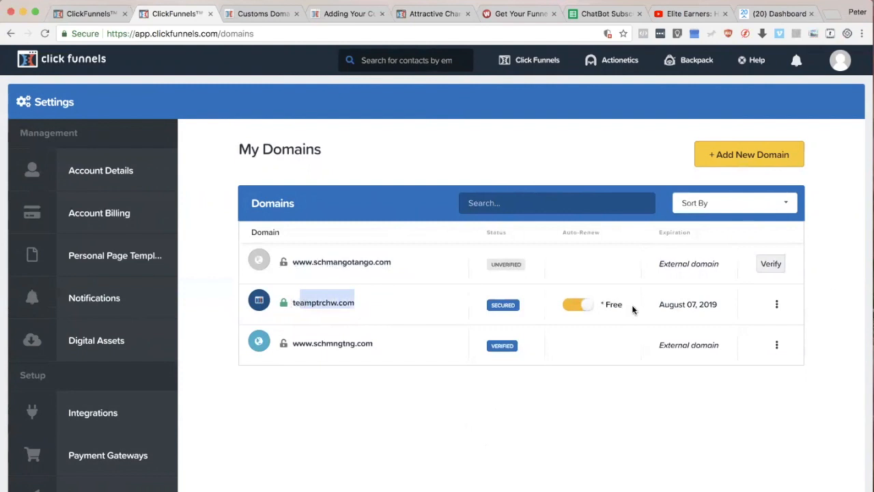
{"action": "left_click_drag", "start_coordinate": [632, 310], "coordinate": [601, 304]}
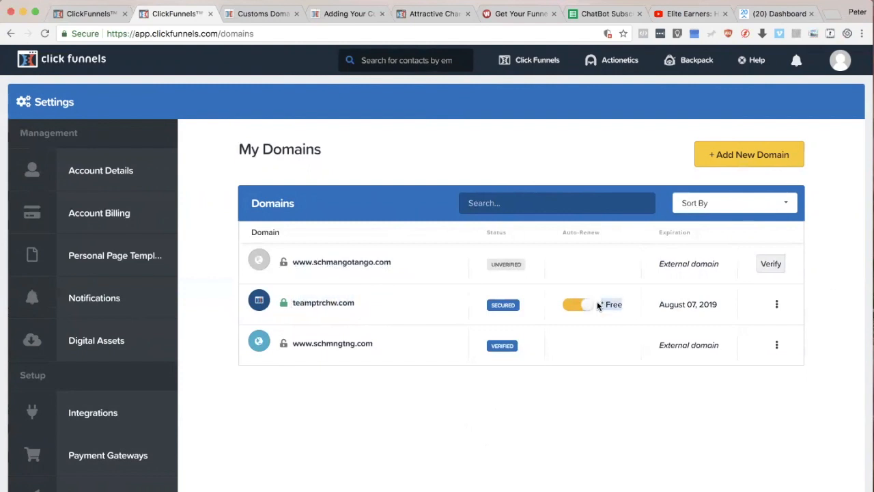
{"action": "left_click_drag", "start_coordinate": [795, 345], "coordinate": [293, 344]}
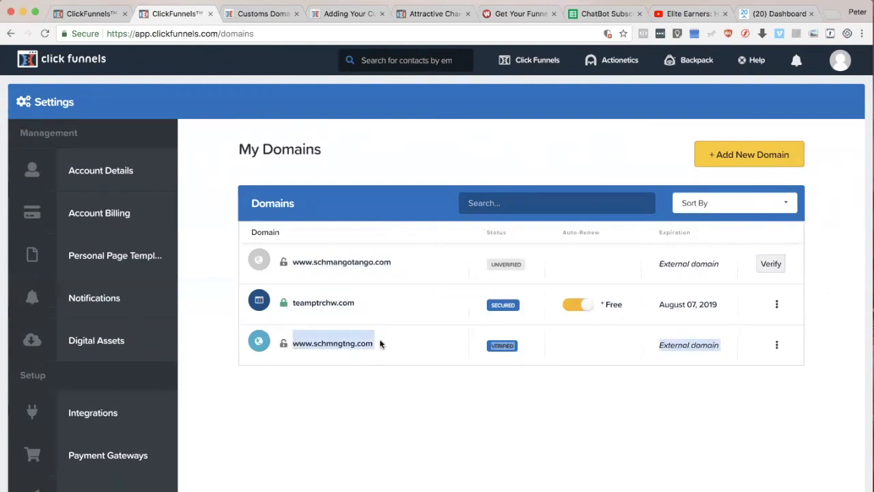
{"action": "left_click", "coordinate": [355, 414]}
{"action": "scroll", "coordinate": [330, 341], "scroll_direction": "down", "scroll_amount": 5}
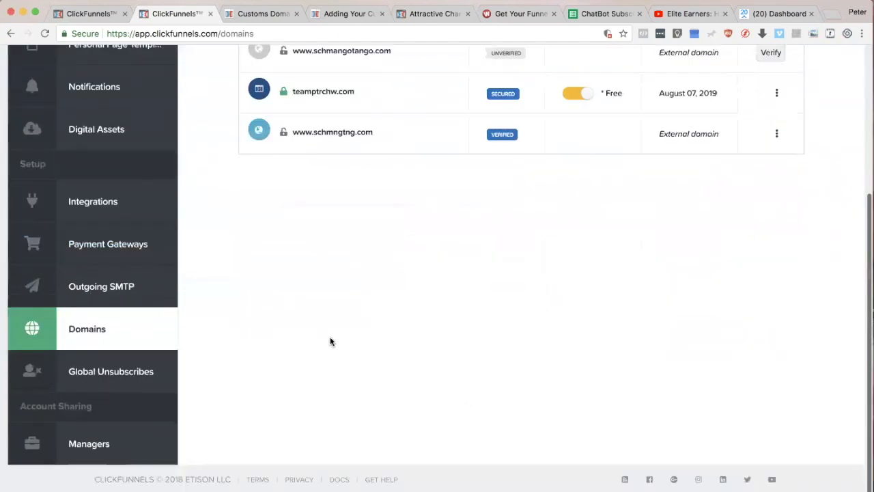
Step: Reload the Domains settings, start adding a new domain and review the options for registering or connecting one
{"action": "left_click", "coordinate": [70, 332]}
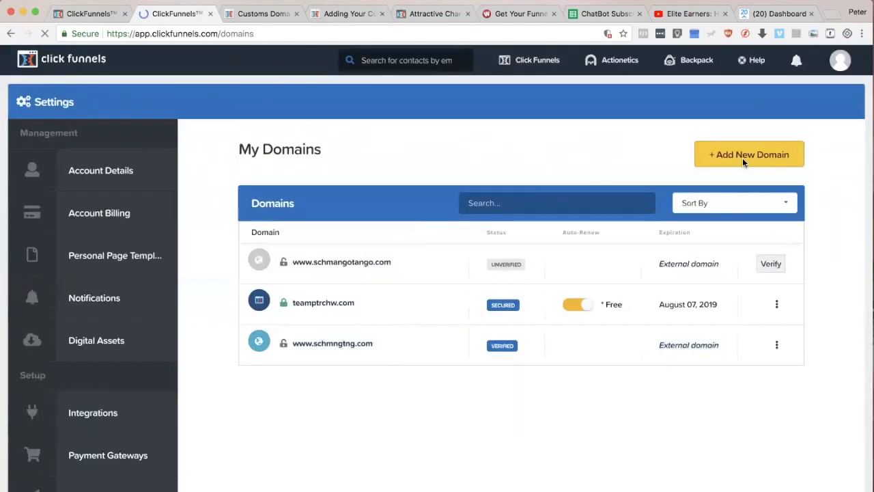
{"action": "left_click", "coordinate": [751, 157]}
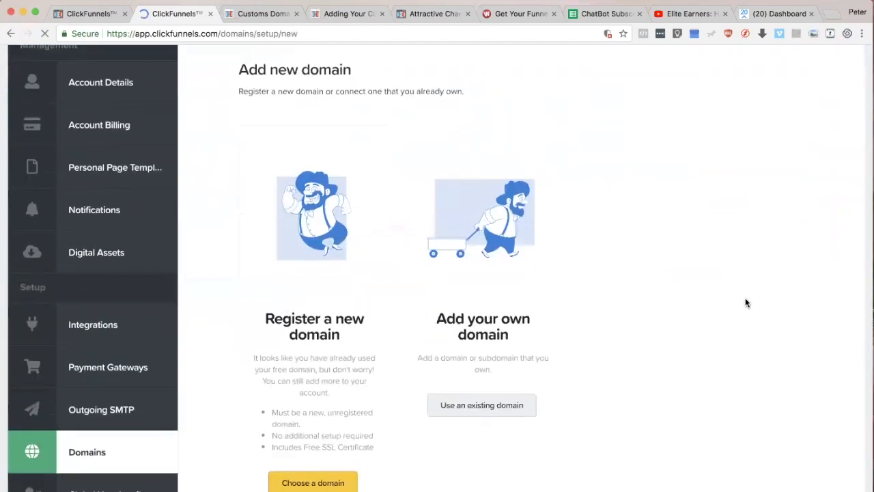
{"action": "left_click", "coordinate": [840, 62]}
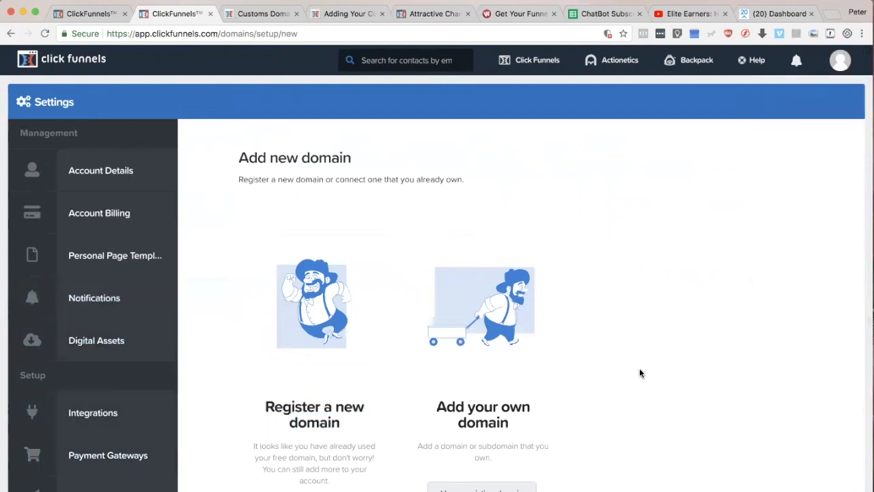
{"action": "scroll", "coordinate": [645, 426], "scroll_direction": "down", "scroll_amount": 5}
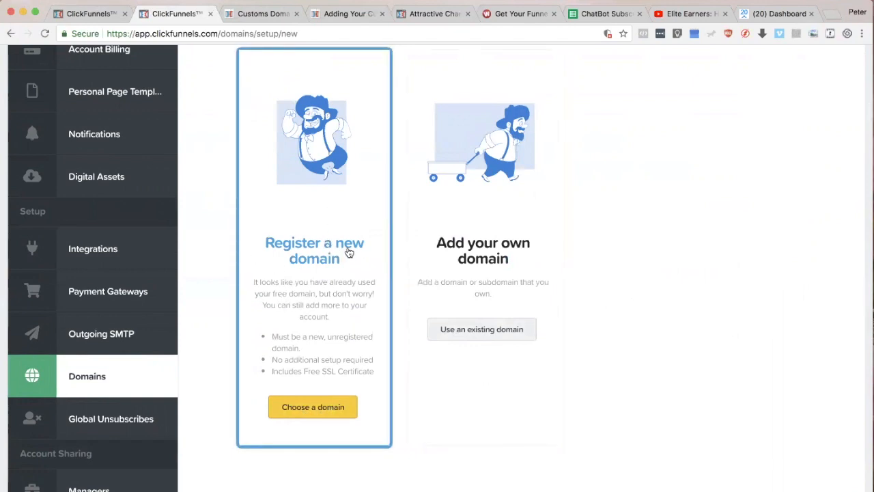
Step: Choose to register a new domain and search the available domains for mojojojo.com
{"action": "left_click", "coordinate": [313, 410]}
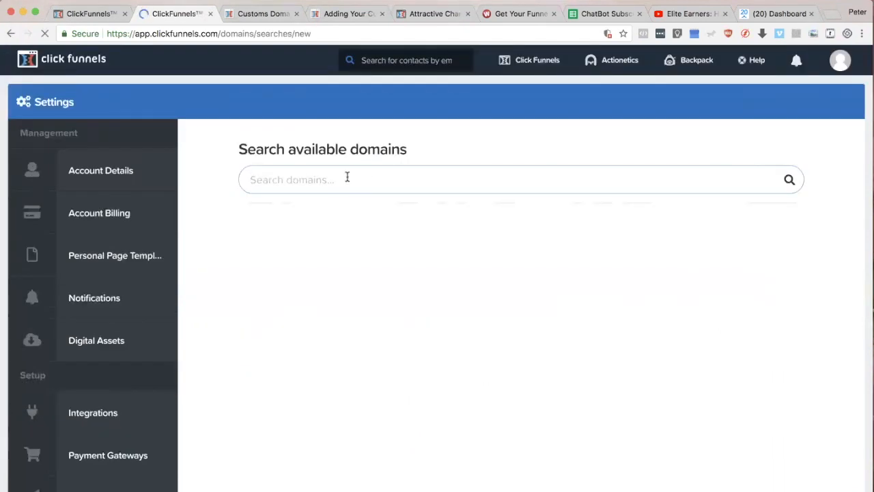
{"action": "type", "text": "mojojojo"}
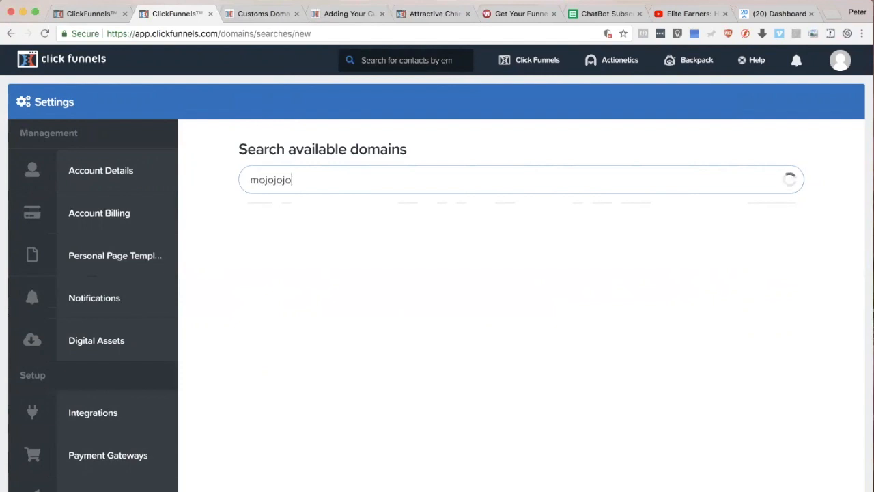
{"action": "type", "text": ".com"}
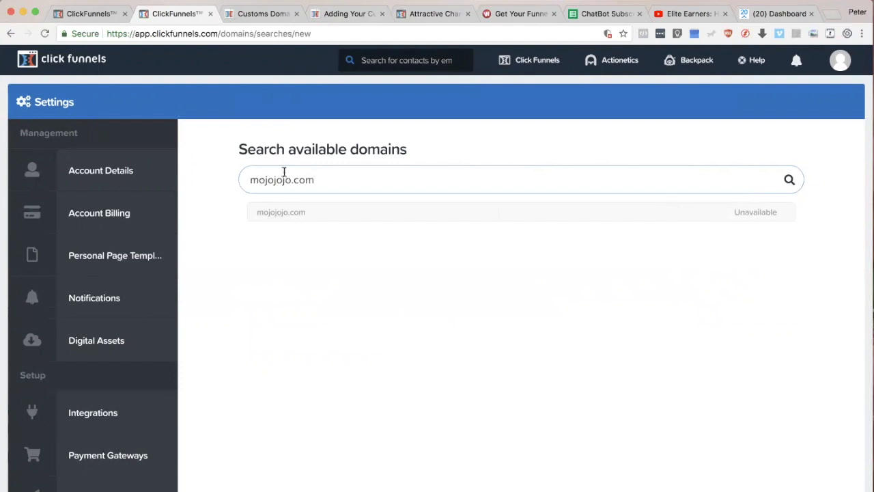
Step: Check the availability of the same domain name with the .net and .org extensions
{"action": "key", "text": "BackSpace"}
{"action": "key", "text": "BackSpace"}
{"action": "key", "text": "BackSpace"}
{"action": "type", "text": "net"}
{"action": "key", "text": "BackSpace"}
{"action": "key", "text": "BackSpace"}
{"action": "key", "text": "BackSpace"}
{"action": "type", "text": "org"}
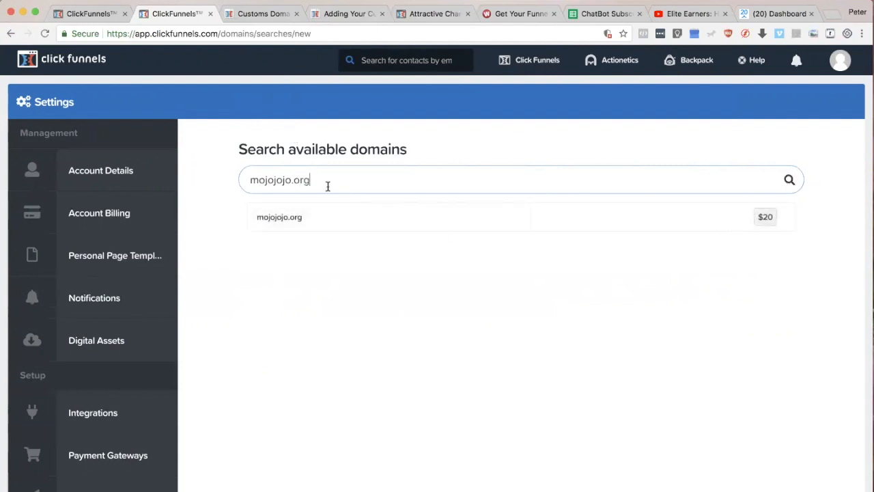
Step: Leave the domain search and return to the My Domains list
{"action": "left_click_drag", "start_coordinate": [327, 183], "coordinate": [229, 176]}
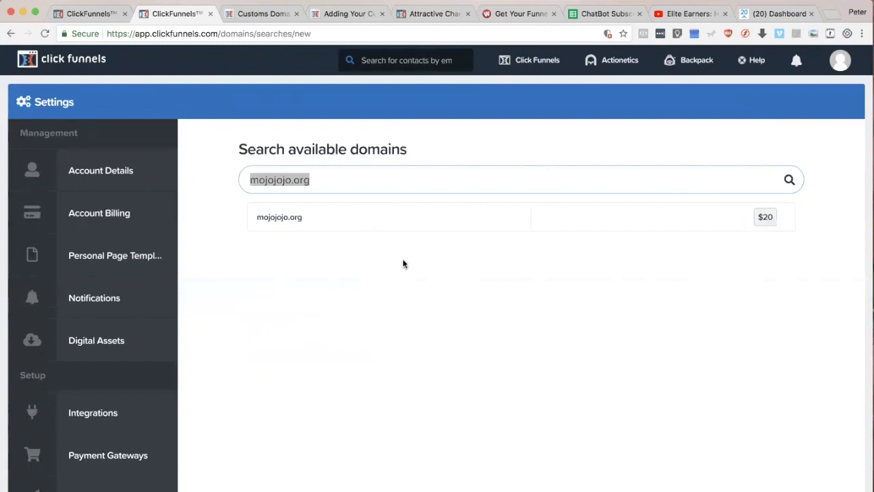
{"action": "left_click", "coordinate": [751, 340]}
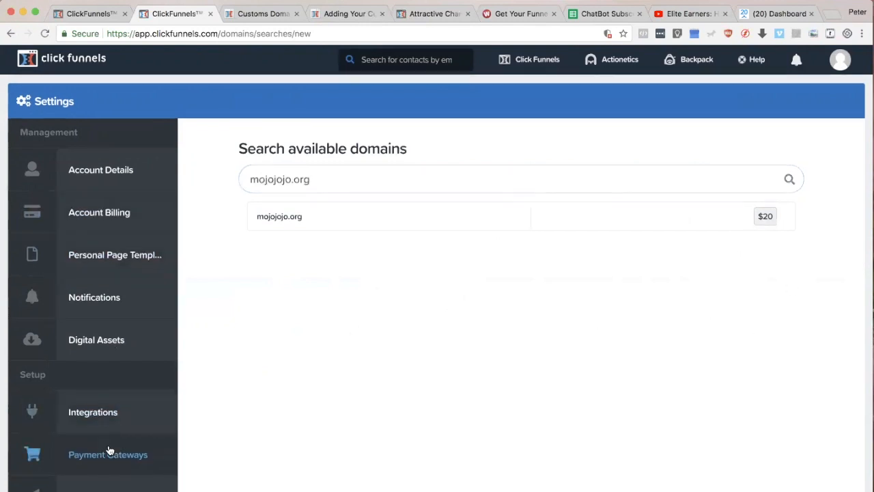
{"action": "scroll", "coordinate": [137, 410], "scroll_direction": "down", "scroll_amount": 3}
{"action": "left_click", "coordinate": [92, 330]}
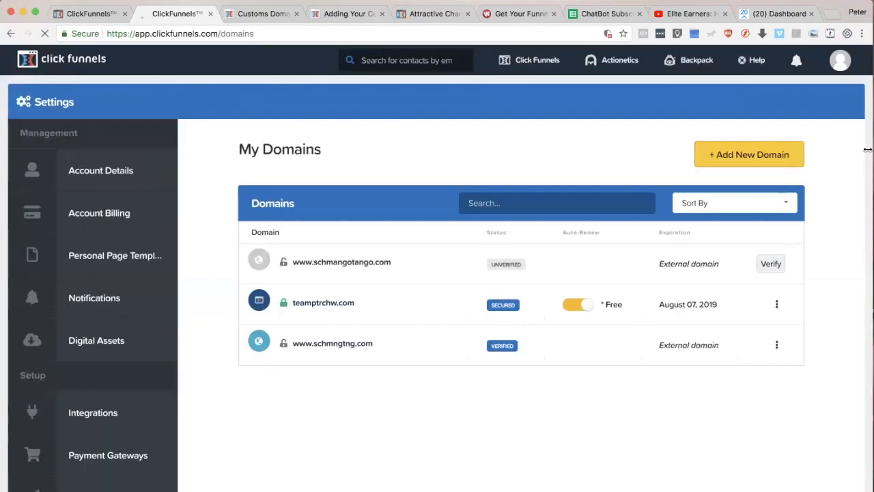
Step: Open the ClickFunnels help documentation in a new browser tab and switch to it
{"action": "mouse_move", "coordinate": [757, 62]}
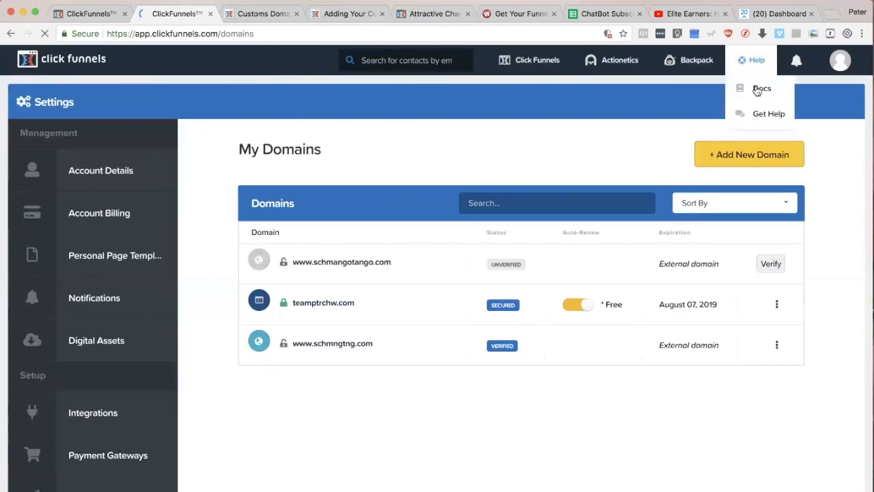
{"action": "left_click", "coordinate": [248, 15]}
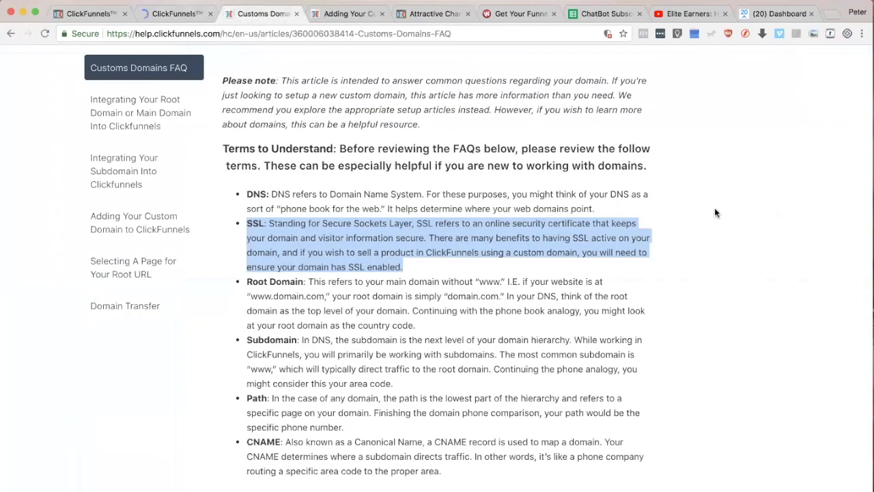
{"action": "left_click", "coordinate": [143, 14]}
{"action": "mouse_move", "coordinate": [756, 61]}
{"action": "right_click", "coordinate": [760, 88]}
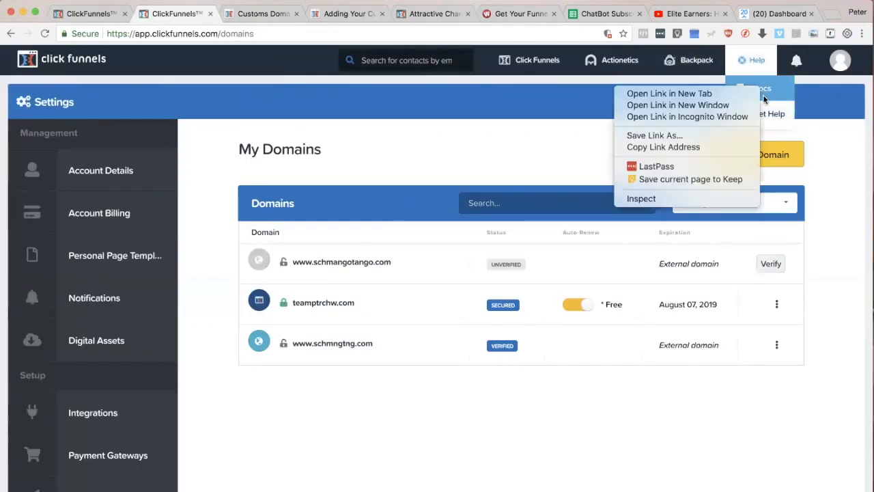
{"action": "left_click", "coordinate": [731, 93]}
{"action": "left_click", "coordinate": [233, 15]}
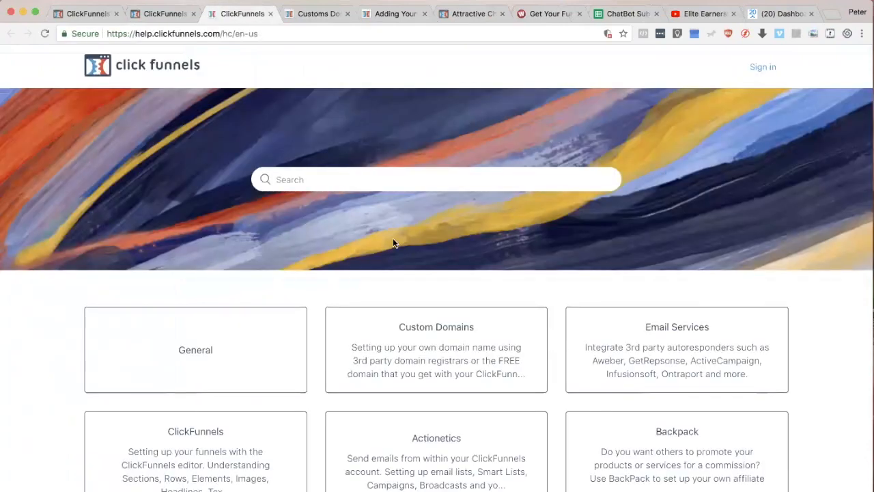
Step: Search the help centre for "register domain name" and open the article "Registering a New Domain Through ClickFunnels"
{"action": "left_click", "coordinate": [303, 179]}
{"action": "type", "text": "register"}
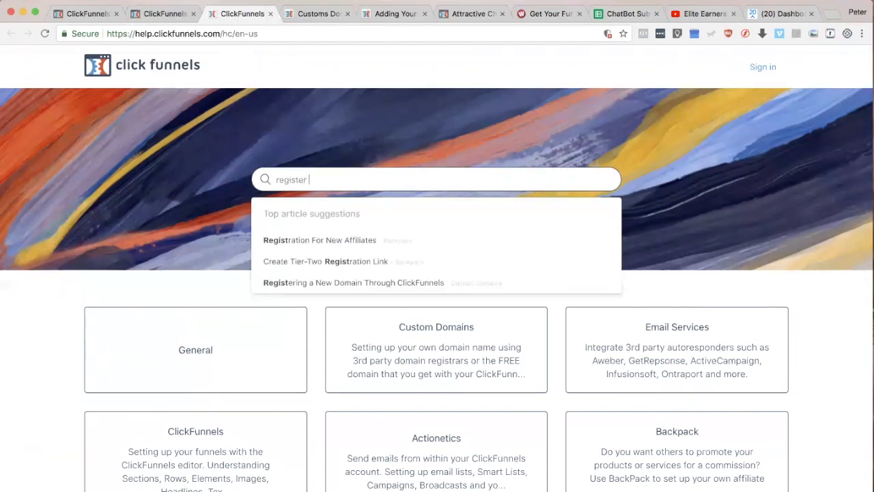
{"action": "type", "text": " domain name"}
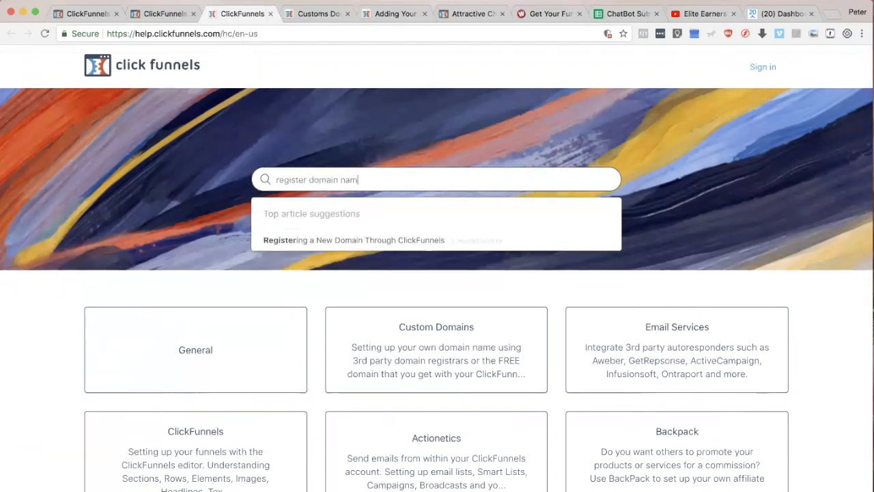
{"action": "key", "text": "Return"}
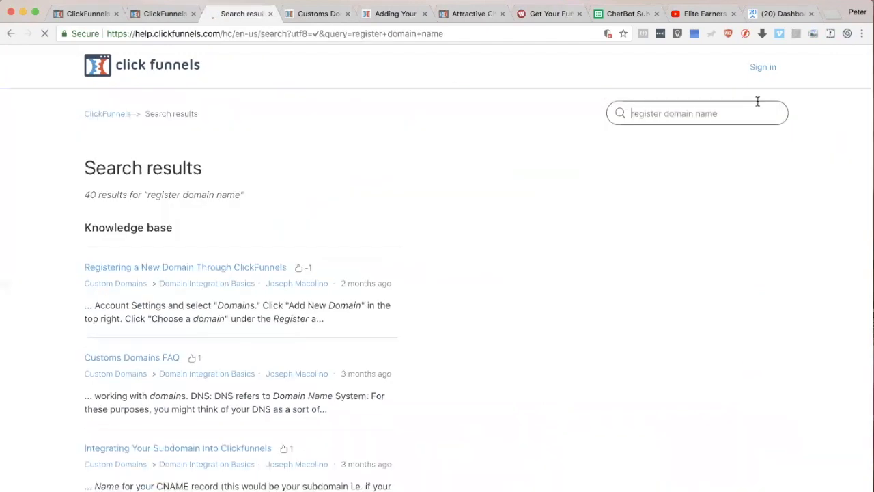
{"action": "left_click", "coordinate": [183, 269]}
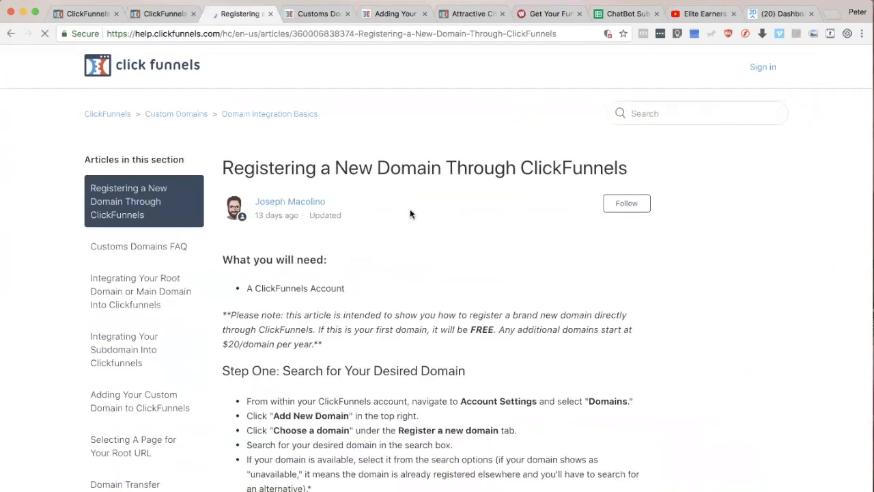
Step: Read through the domain registration article, highlighting the note on first-domain and additional-domain pricing
{"action": "left_click_drag", "start_coordinate": [222, 167], "coordinate": [714, 353]}
{"action": "scroll", "coordinate": [710, 359], "scroll_direction": "down", "scroll_amount": 3}
{"action": "scroll", "coordinate": [683, 348], "scroll_direction": "down", "scroll_amount": 4}
{"action": "scroll", "coordinate": [720, 342], "scroll_direction": "up", "scroll_amount": 6}
{"action": "left_click", "coordinate": [516, 287]}
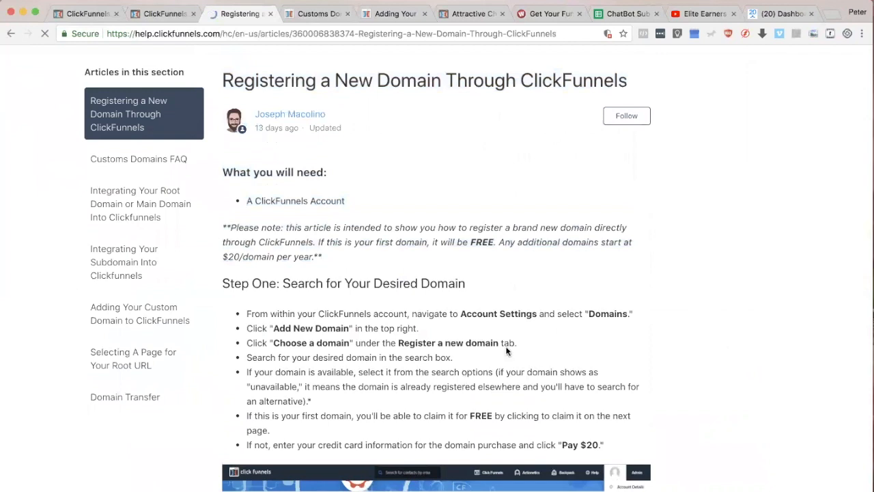
{"action": "left_click_drag", "start_coordinate": [319, 240], "coordinate": [497, 256]}
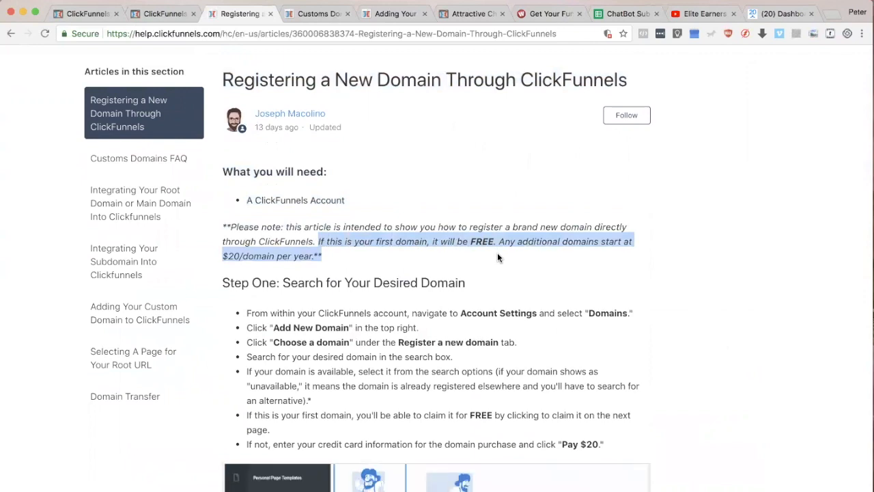
{"action": "scroll", "coordinate": [553, 328], "scroll_direction": "down", "scroll_amount": 5}
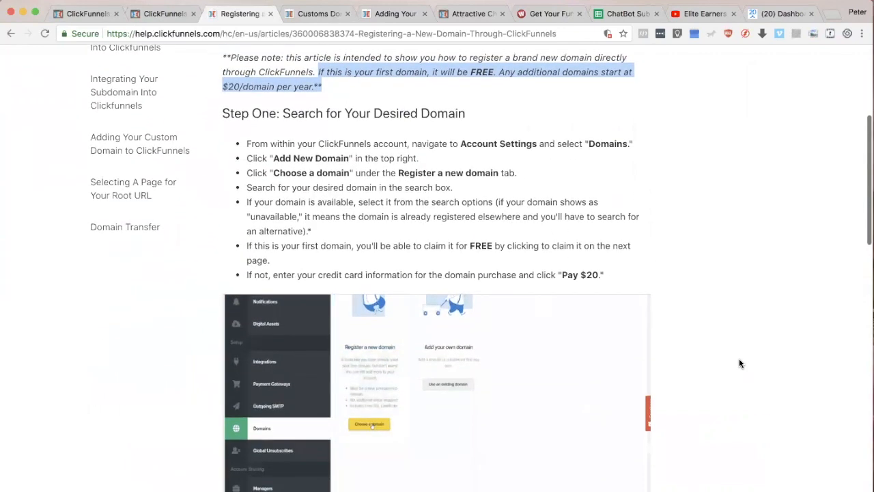
{"action": "scroll", "coordinate": [757, 297], "scroll_direction": "down", "scroll_amount": 7}
{"action": "scroll", "coordinate": [757, 296], "scroll_direction": "down", "scroll_amount": 10}
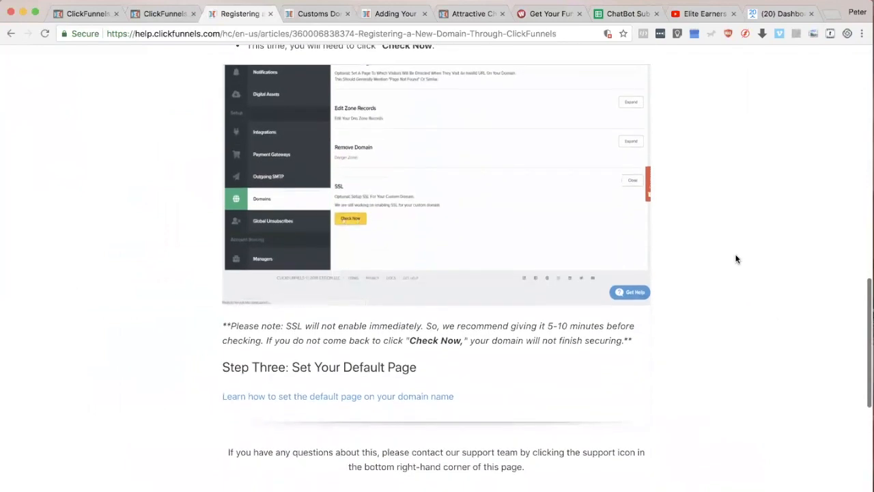
{"action": "scroll", "coordinate": [708, 386], "scroll_direction": "down", "scroll_amount": 1}
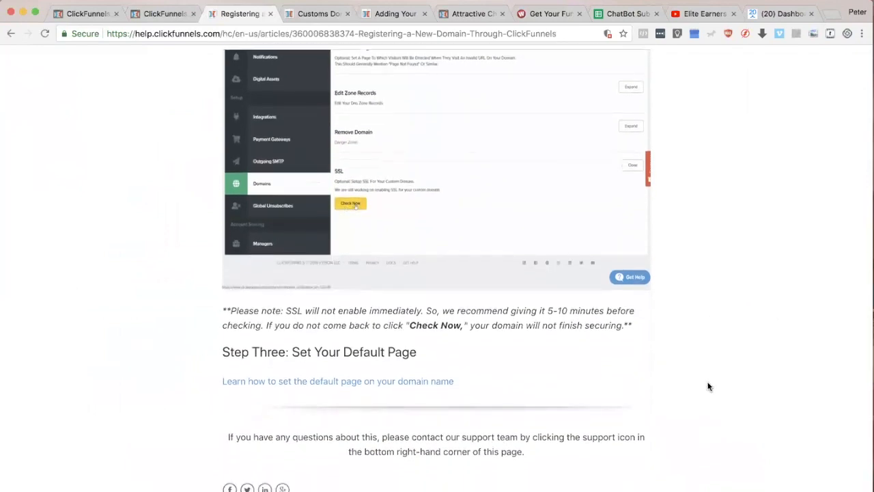
{"action": "scroll", "coordinate": [710, 375], "scroll_direction": "up", "scroll_amount": 15}
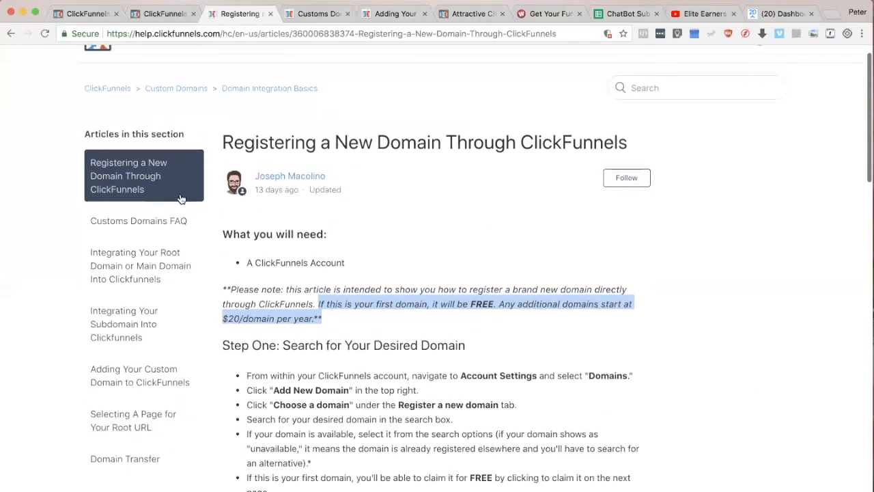
Step: Go back to the Keynote slide on the free domain name, and switch to the Namecheap domain list in Safari
{"action": "key", "text": "super+Tab"}
{"action": "left_click", "coordinate": [211, 258]}
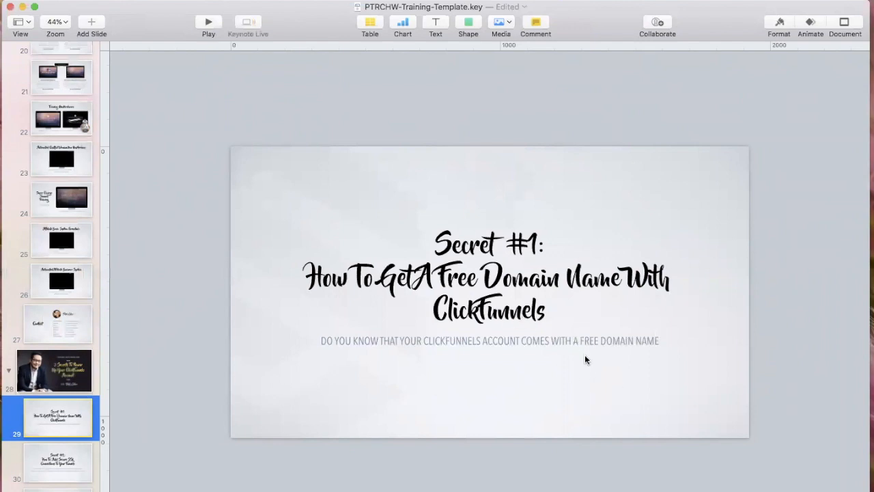
{"action": "key", "text": "super+Tab"}
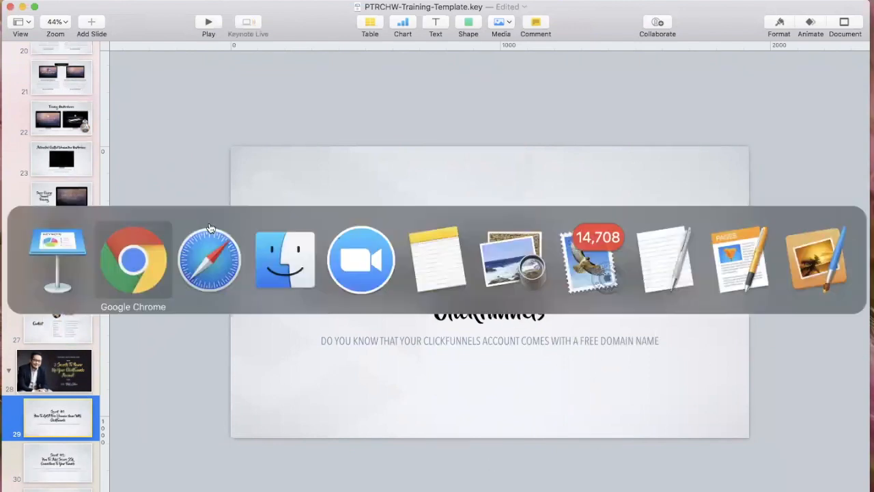
{"action": "left_click", "coordinate": [198, 265]}
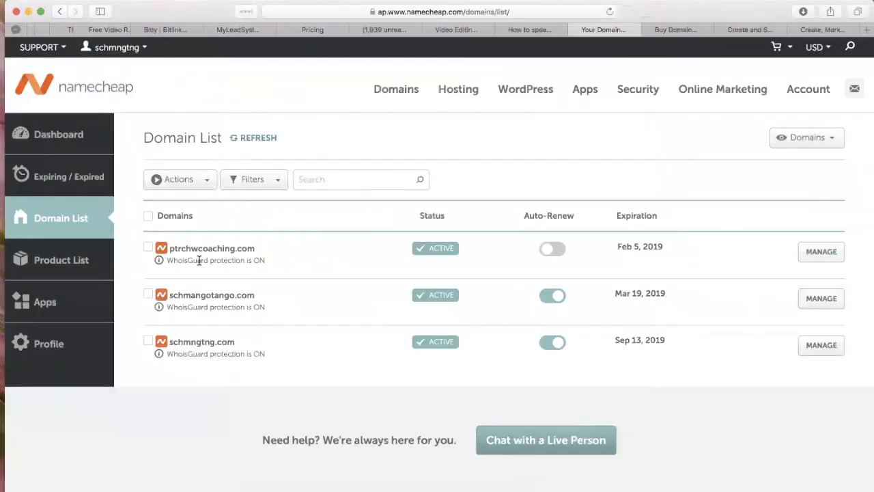
Step: Highlight the Namecheap name on the domain list page, and switch back to Chrome
{"action": "left_click_drag", "start_coordinate": [139, 90], "coordinate": [56, 85]}
{"action": "left_click", "coordinate": [325, 103]}
{"action": "key", "text": "super+Tab"}
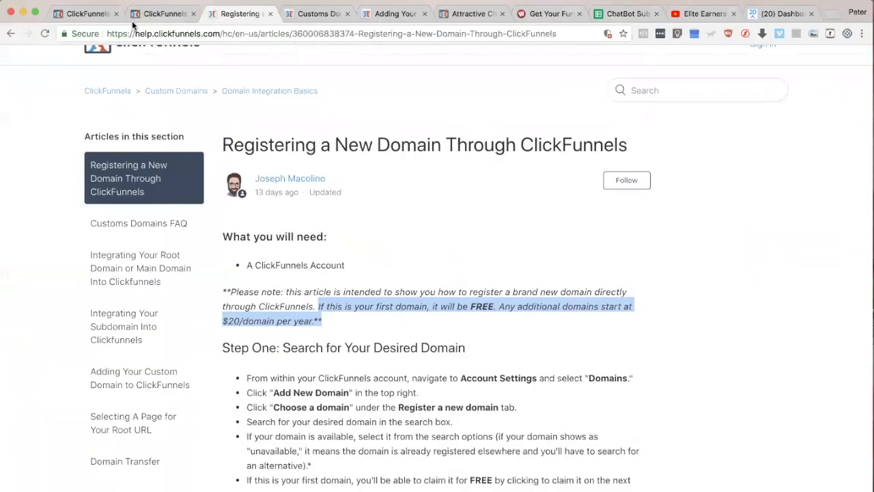
Step: Go to the My Domains settings page in ClickFunnels and highlight the name of the free domain
{"action": "left_click", "coordinate": [83, 14]}
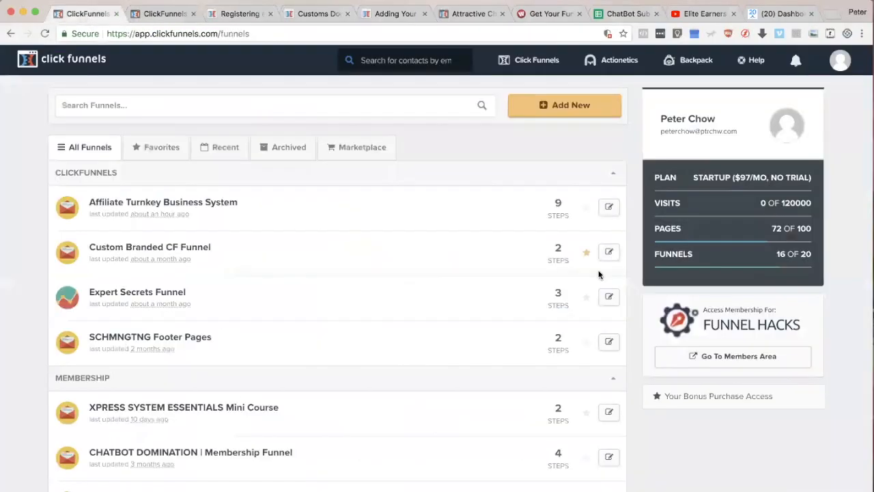
{"action": "left_click", "coordinate": [164, 12]}
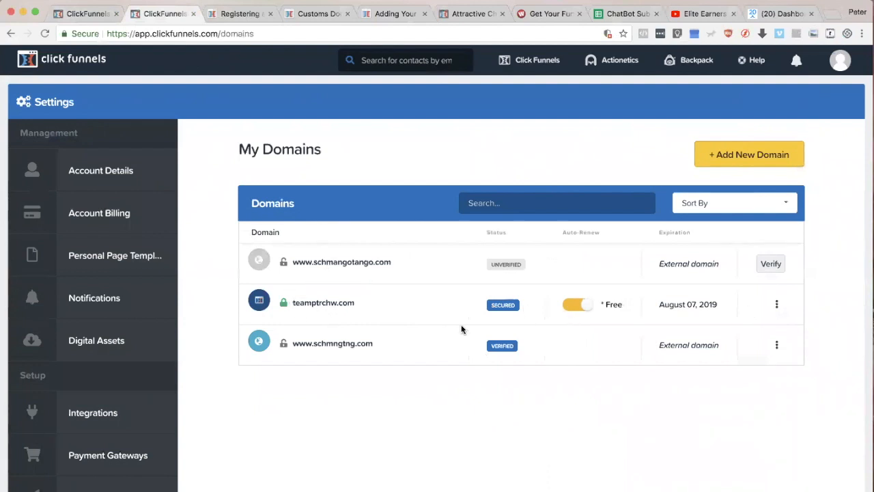
{"action": "double_click", "coordinate": [328, 303]}
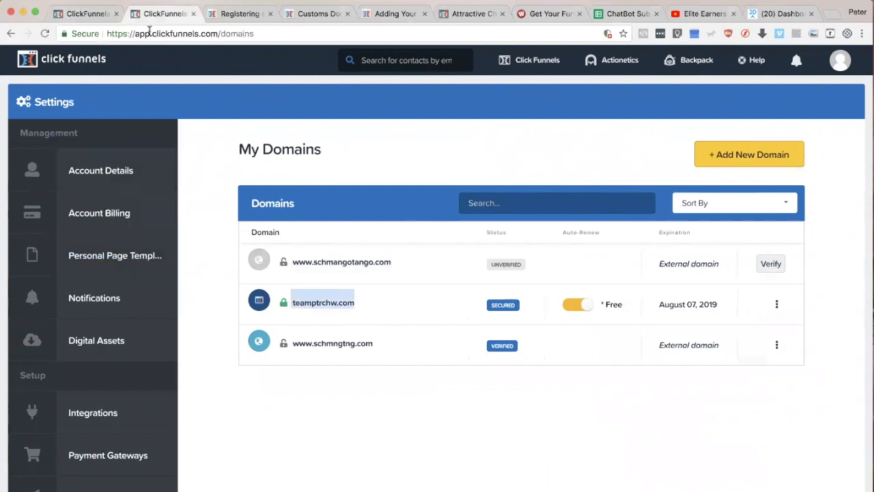
Step: Return to the ClickFunnels funnel list and open the Expert Secrets Funnel
{"action": "left_click", "coordinate": [86, 13]}
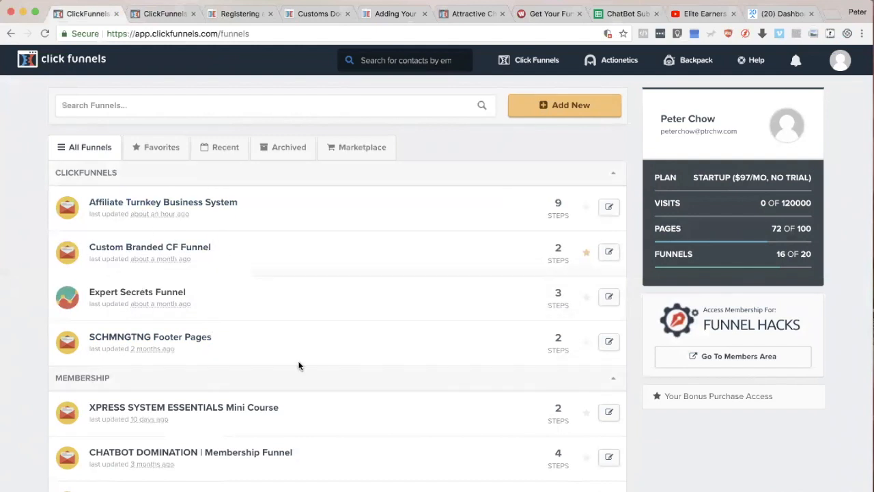
{"action": "left_click", "coordinate": [170, 294]}
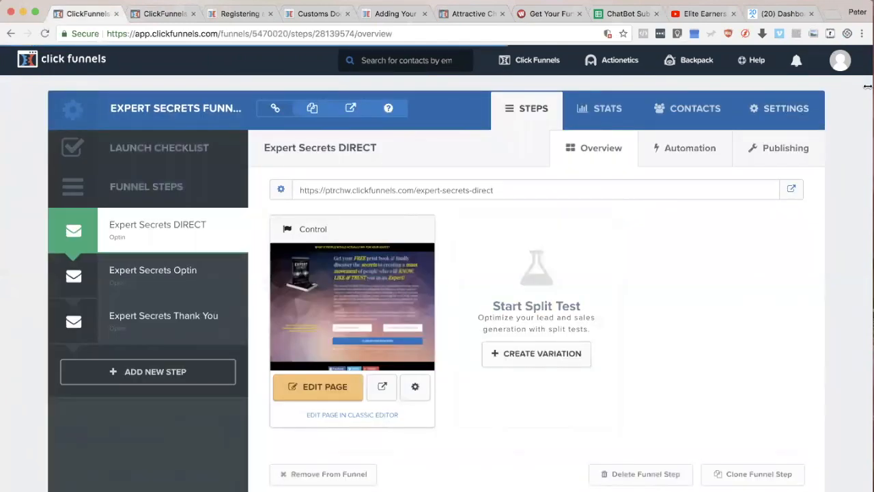
Step: Open the Account Details settings in a new browser tab and highlight the custom part of the ClickFunnels subdomain
{"action": "left_click", "coordinate": [847, 71]}
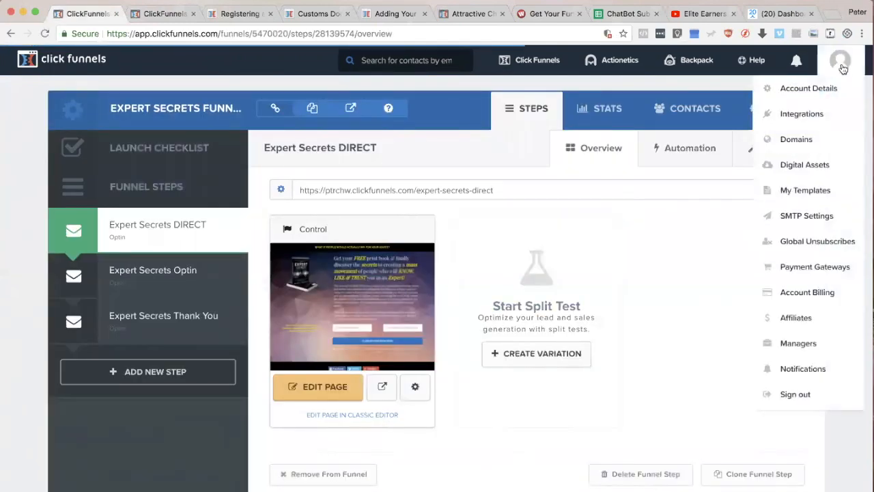
{"action": "right_click", "coordinate": [804, 90]}
{"action": "left_click", "coordinate": [771, 94]}
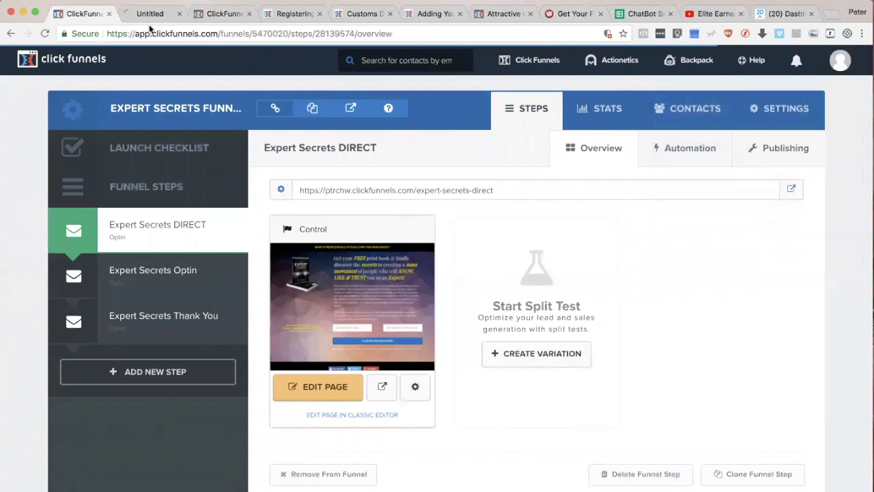
{"action": "left_click", "coordinate": [138, 14]}
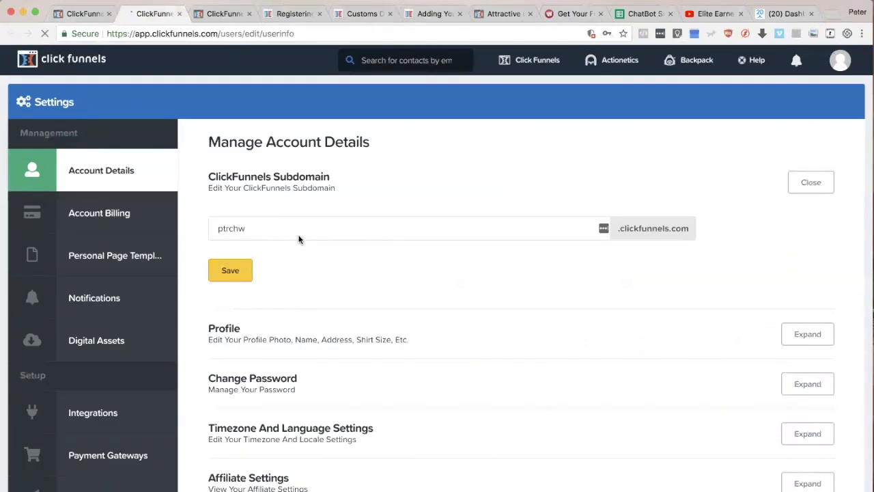
{"action": "left_click_drag", "start_coordinate": [269, 230], "coordinate": [215, 228]}
{"action": "left_click_drag", "start_coordinate": [273, 230], "coordinate": [214, 229]}
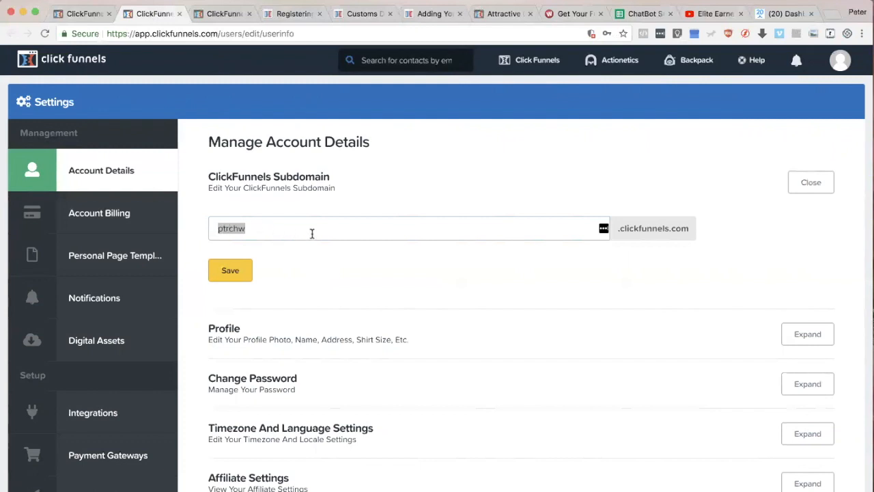
{"action": "left_click", "coordinate": [261, 229]}
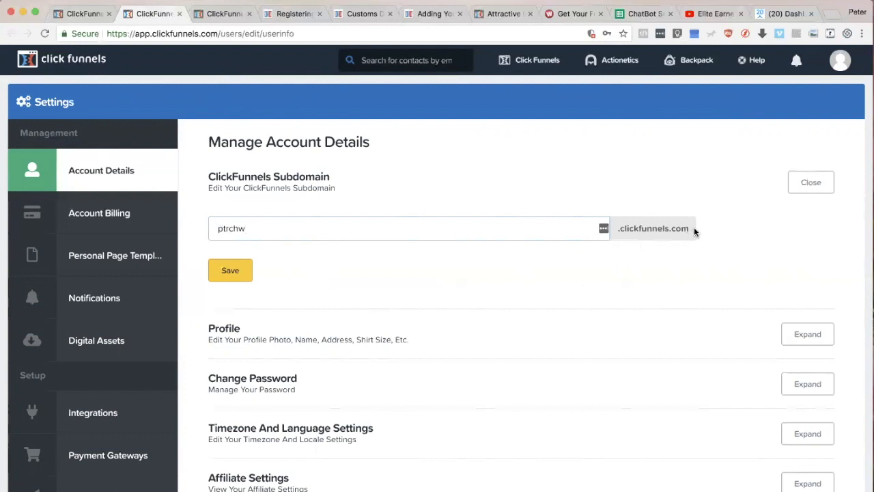
Step: Go back to the Expert Secrets Funnel and highlight the page URL of the Expert Secrets DIRECT step
{"action": "left_click", "coordinate": [87, 13]}
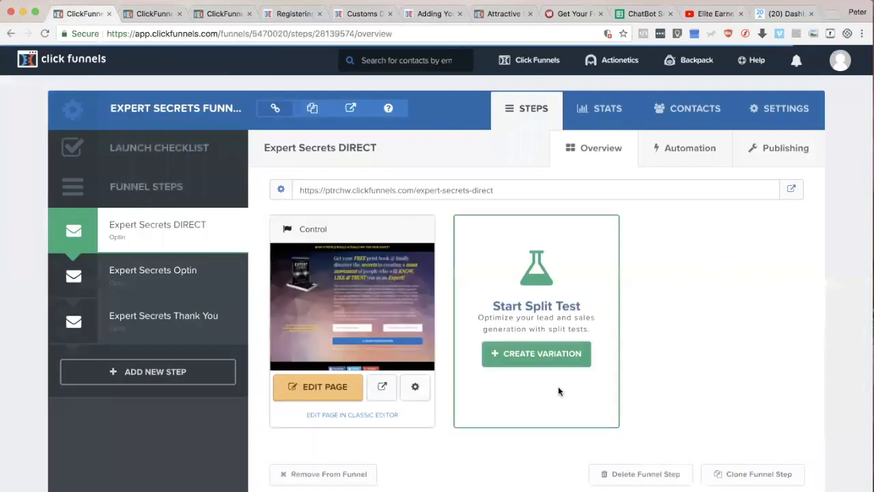
{"action": "left_click_drag", "start_coordinate": [325, 190], "coordinate": [496, 191]}
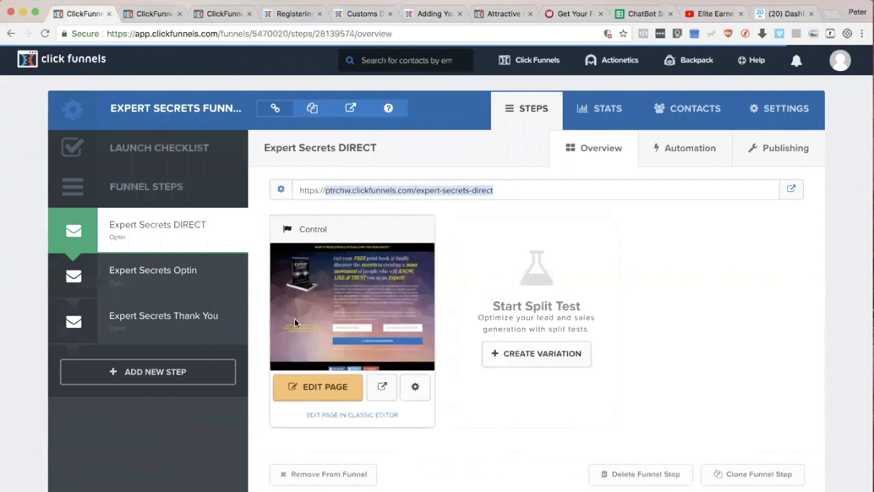
{"action": "left_click", "coordinate": [518, 191]}
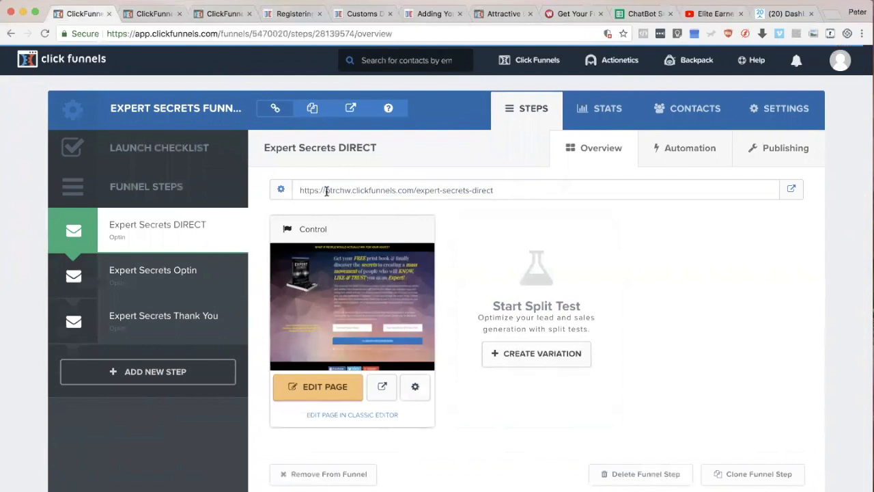
{"action": "left_click_drag", "start_coordinate": [299, 190], "coordinate": [503, 194]}
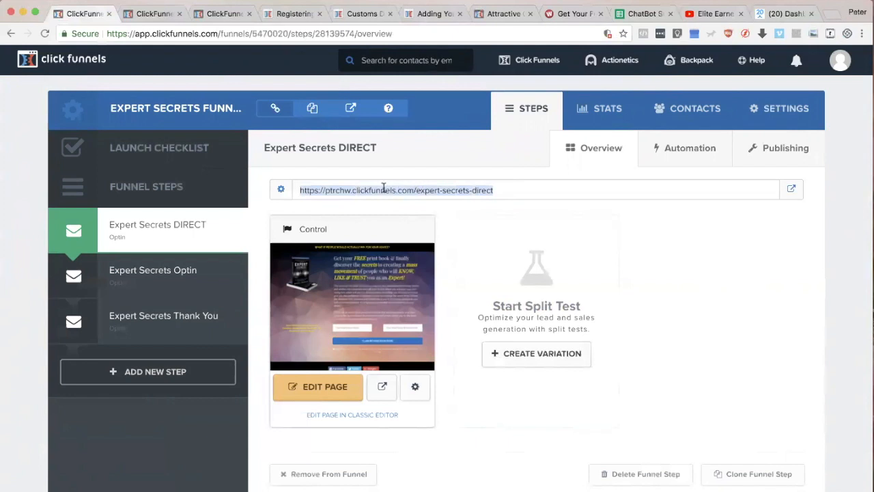
{"action": "left_click", "coordinate": [502, 190]}
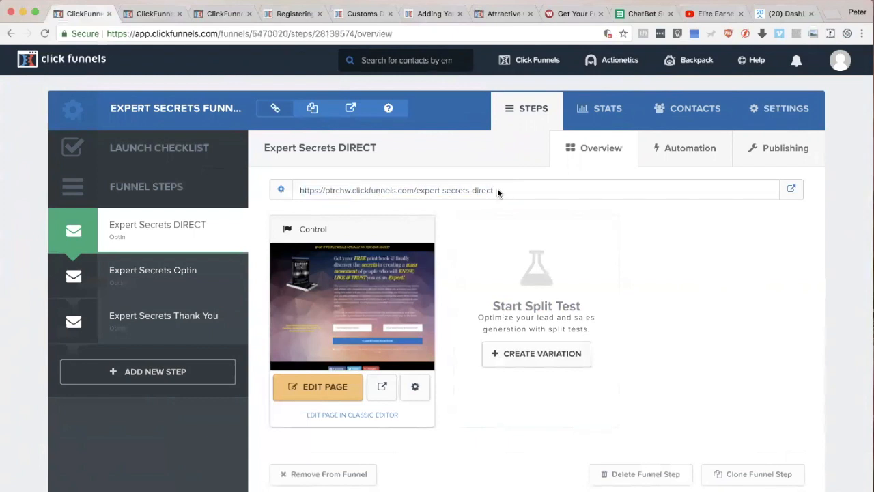
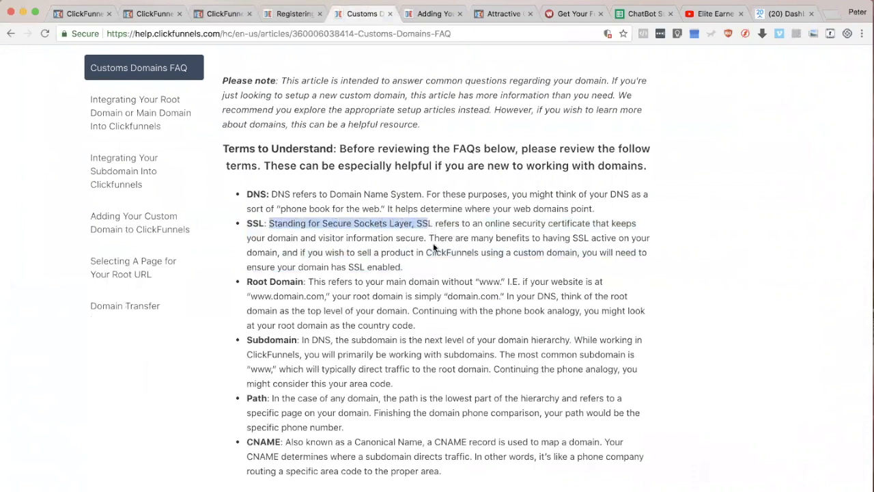
Step: Highlight the sentences on SSL benefits and on secure domain and visitor information in the FAQ's SSL definition
{"action": "left_click", "coordinate": [439, 238]}
{"action": "left_click_drag", "start_coordinate": [439, 238], "coordinate": [653, 257]}
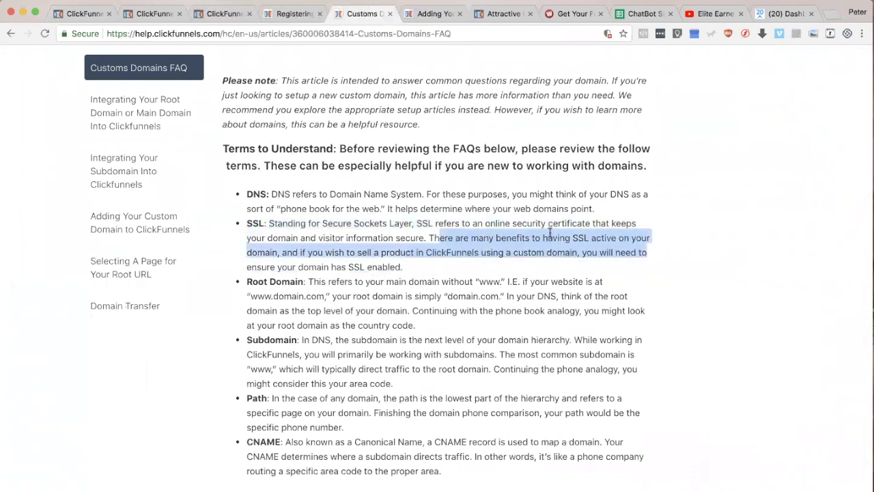
{"action": "left_click_drag", "start_coordinate": [265, 238], "coordinate": [427, 239]}
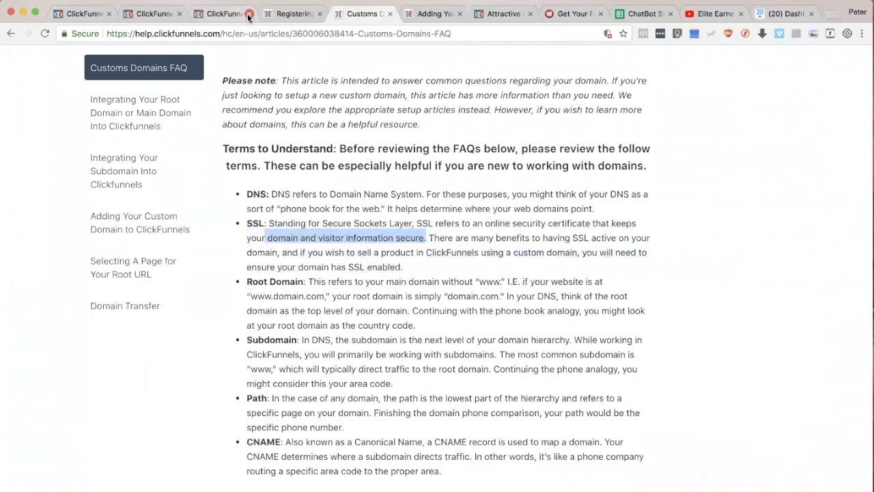
Step: Switch to Safari with the EASY1UP Product Payment order form and highlight the https prefix in its address
{"action": "key", "text": "super+Tab"}
{"action": "left_click", "coordinate": [148, 259]}
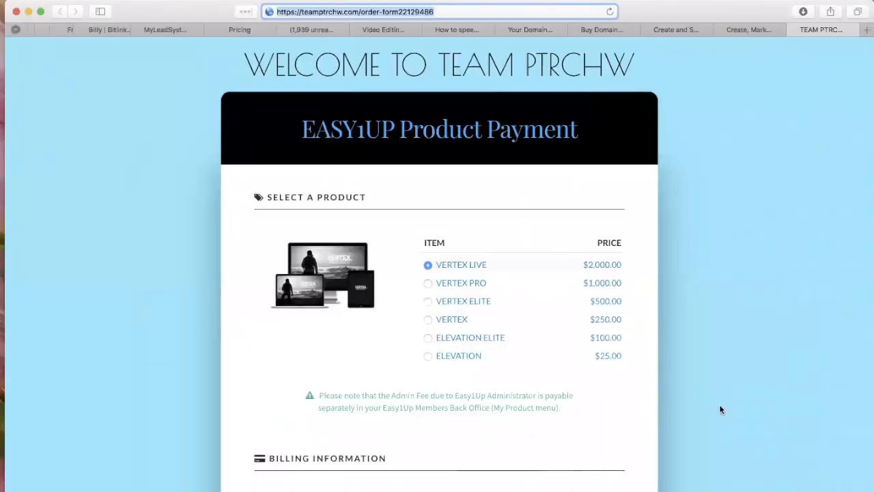
{"action": "scroll", "coordinate": [720, 408], "scroll_direction": "down", "scroll_amount": 10}
{"action": "scroll", "coordinate": [719, 404], "scroll_direction": "up", "scroll_amount": 10}
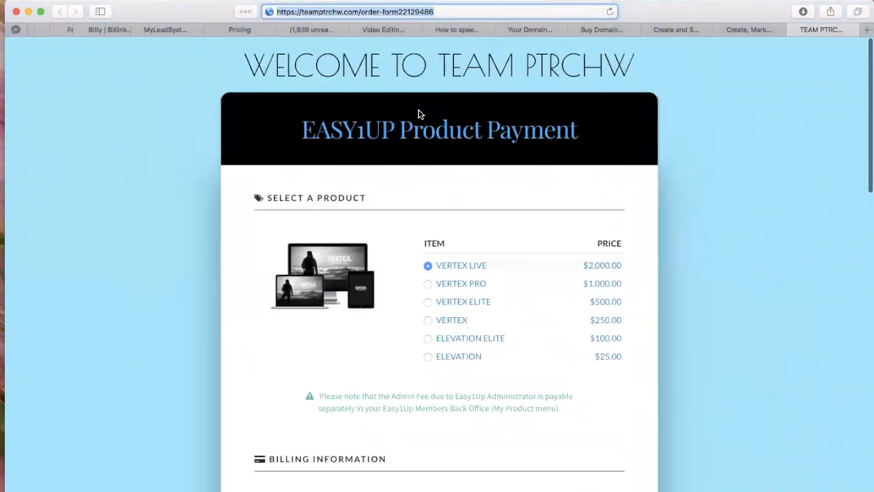
{"action": "left_click", "coordinate": [294, 11]}
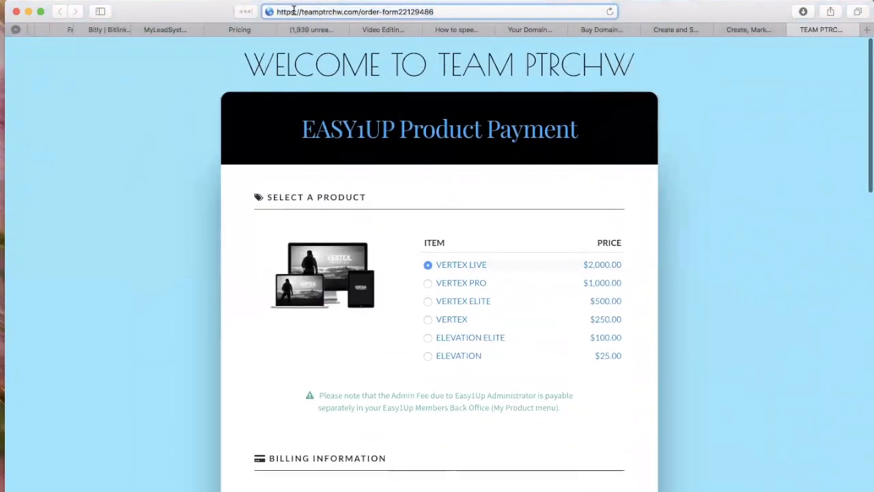
{"action": "left_click_drag", "start_coordinate": [293, 11], "coordinate": [276, 11]}
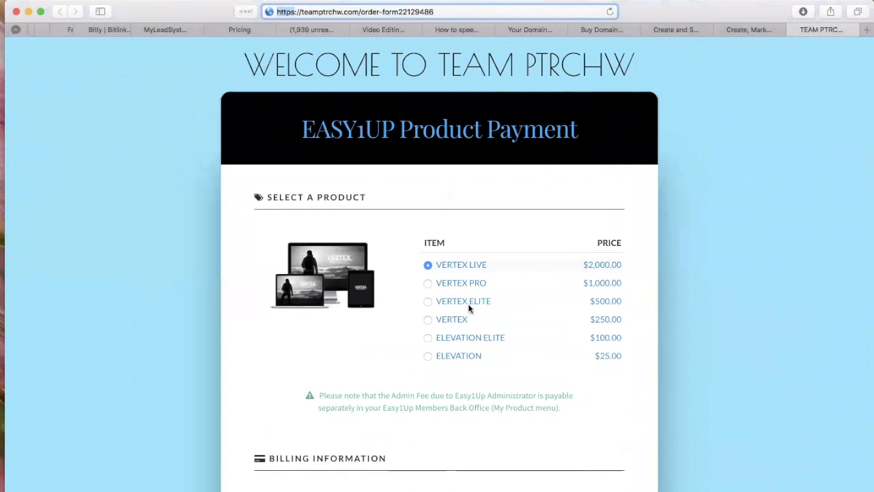
Step: Examine the order form's product list and its billing information fields
{"action": "scroll", "coordinate": [467, 305], "scroll_direction": "down", "scroll_amount": 5}
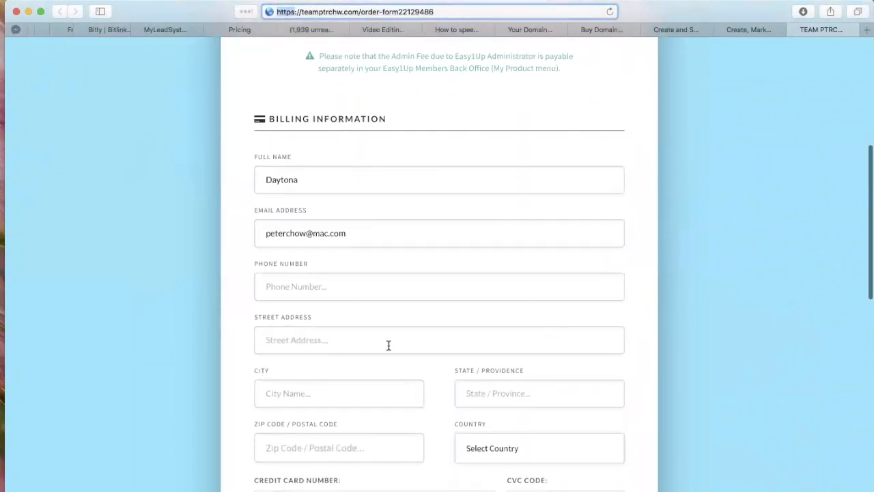
{"action": "scroll", "coordinate": [387, 345], "scroll_direction": "down", "scroll_amount": 4}
{"action": "scroll", "coordinate": [496, 215], "scroll_direction": "up", "scroll_amount": 2}
{"action": "scroll", "coordinate": [496, 214], "scroll_direction": "up", "scroll_amount": 5}
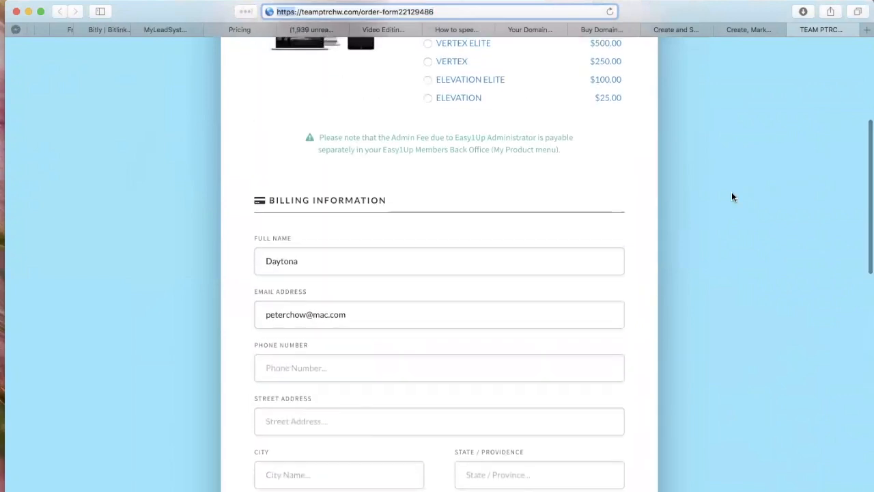
{"action": "scroll", "coordinate": [718, 249], "scroll_direction": "up", "scroll_amount": 3}
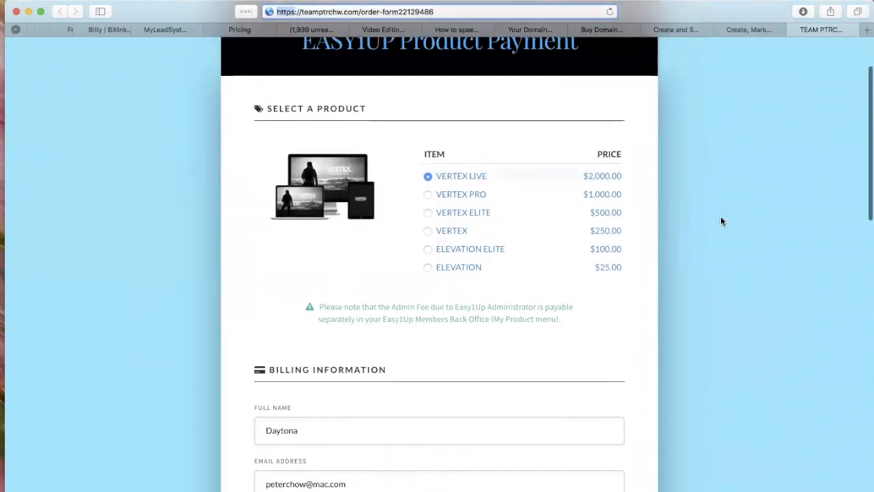
{"action": "scroll", "coordinate": [725, 258], "scroll_direction": "up", "scroll_amount": 2}
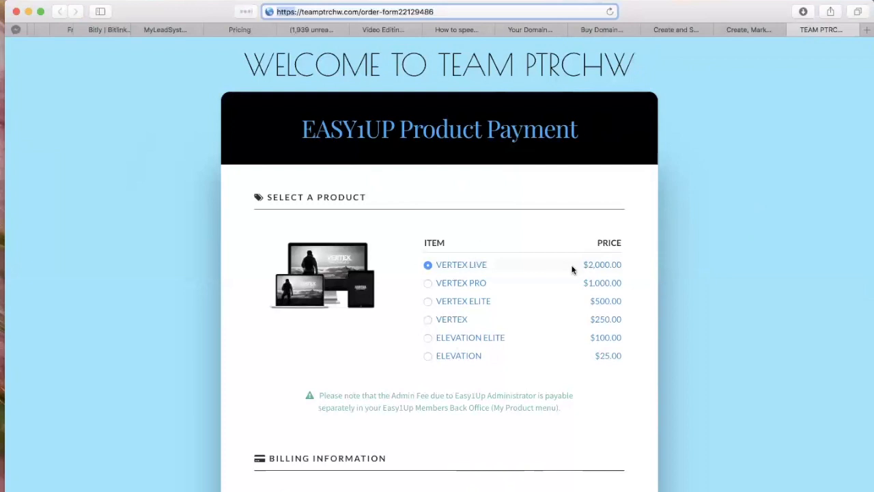
{"action": "scroll", "coordinate": [572, 269], "scroll_direction": "down", "scroll_amount": 5}
{"action": "scroll", "coordinate": [730, 395], "scroll_direction": "up", "scroll_amount": 2}
Step: Switch to the Keynote presentation showing the Secret #2 slide on adding secure SSL connections to funnels
{"action": "key", "text": "super+Tab"}
{"action": "key", "text": "super+Tab"}
{"action": "key", "text": "super+Tab"}
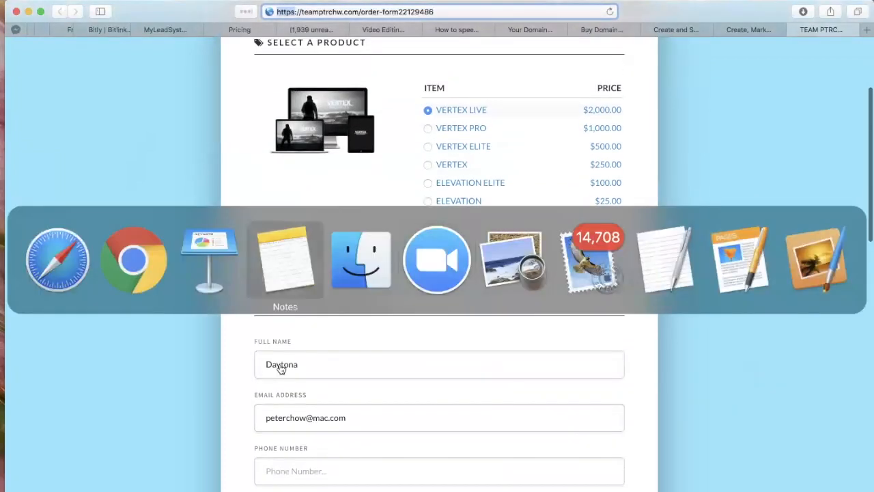
{"action": "left_click", "coordinate": [220, 250]}
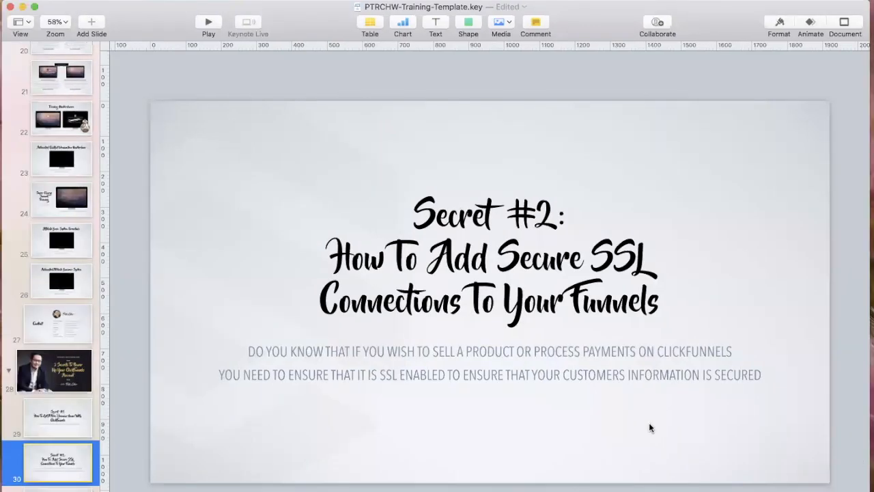
Step: Switch back to Chrome, open the Domains page in the ClickFunnels settings and highlight the free domain teamptrchw.com
{"action": "key", "text": "super+Tab"}
{"action": "key", "text": "super+Tab"}
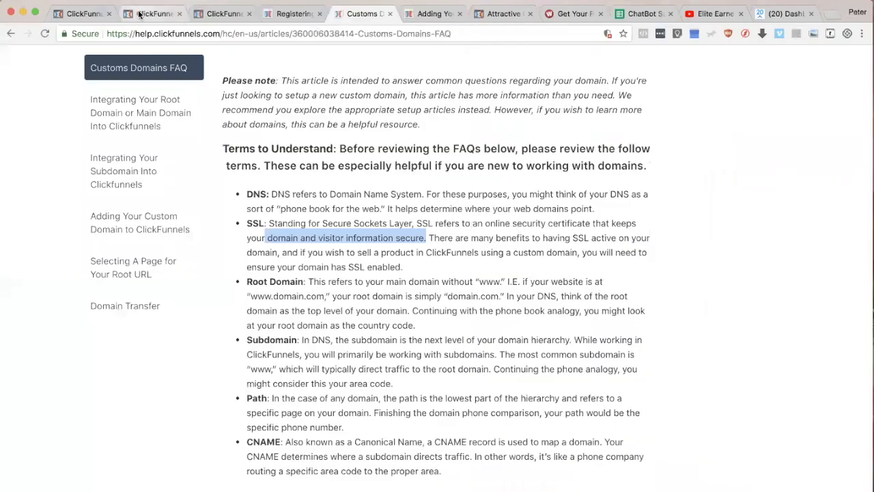
{"action": "left_click", "coordinate": [143, 14]}
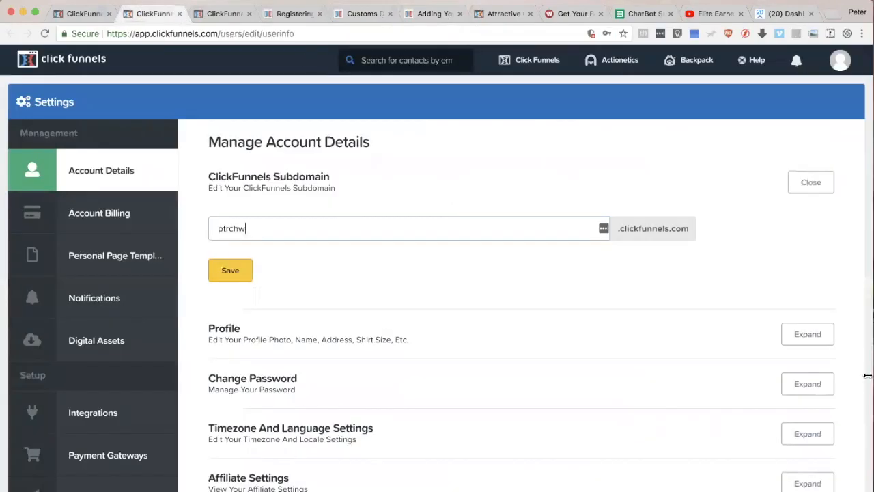
{"action": "scroll", "coordinate": [243, 97], "scroll_direction": "down", "scroll_amount": 5}
{"action": "scroll", "coordinate": [106, 409], "scroll_direction": "up", "scroll_amount": 2}
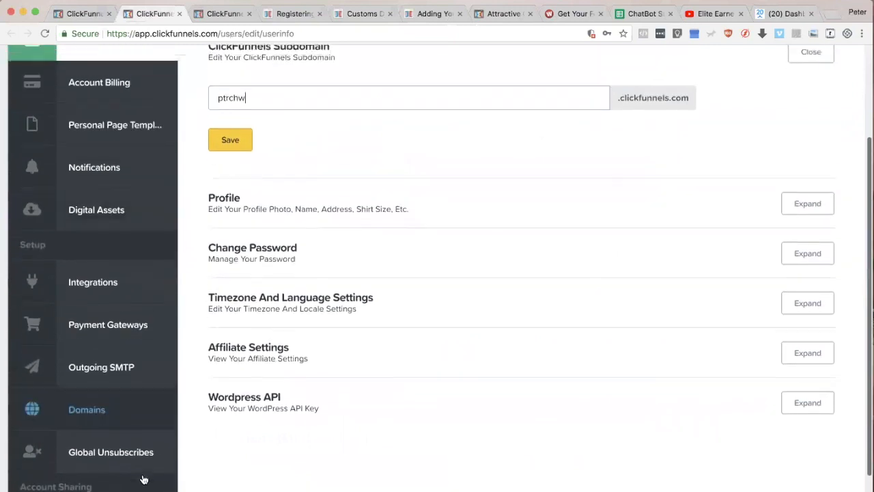
{"action": "scroll", "coordinate": [106, 409], "scroll_direction": "up", "scroll_amount": 1}
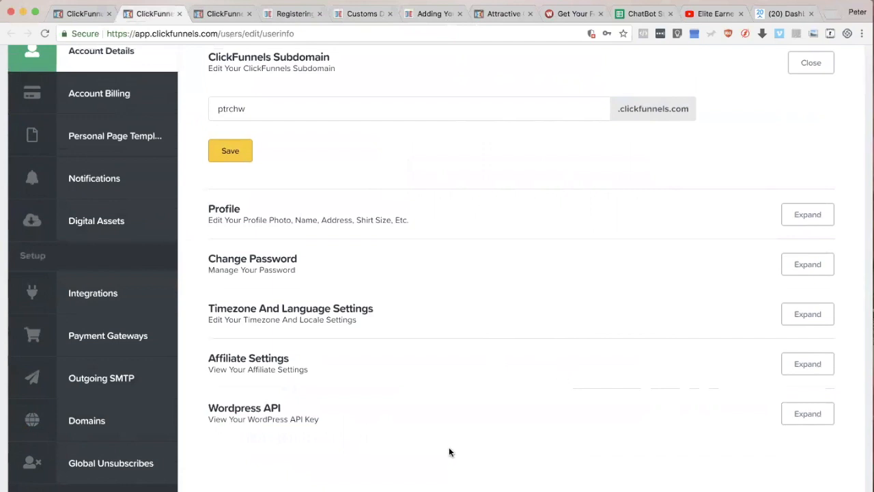
{"action": "scroll", "coordinate": [358, 487], "scroll_direction": "up", "scroll_amount": 1}
{"action": "scroll", "coordinate": [358, 487], "scroll_direction": "up", "scroll_amount": 2}
{"action": "scroll", "coordinate": [111, 365], "scroll_direction": "down", "scroll_amount": 5}
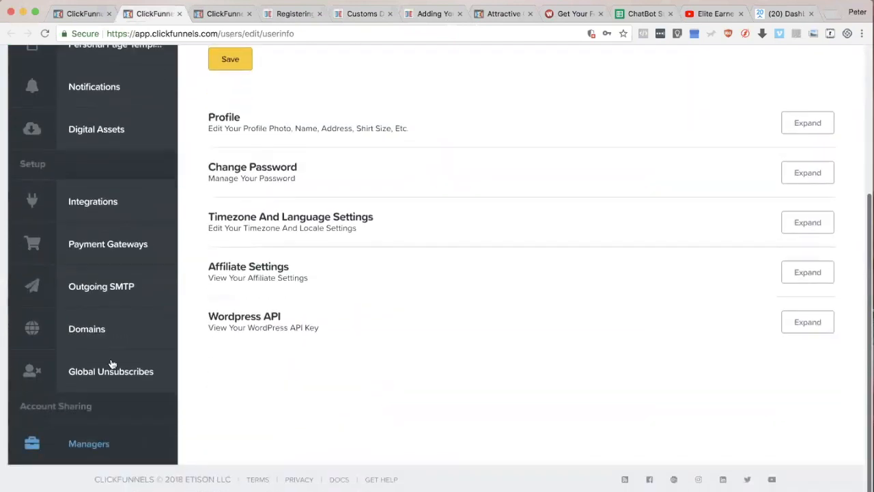
{"action": "left_click", "coordinate": [92, 328]}
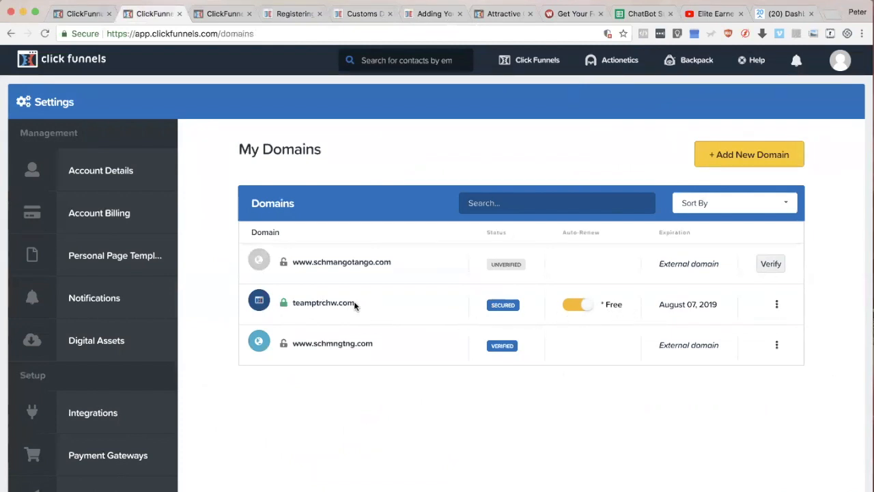
{"action": "left_click_drag", "start_coordinate": [357, 302], "coordinate": [289, 303]}
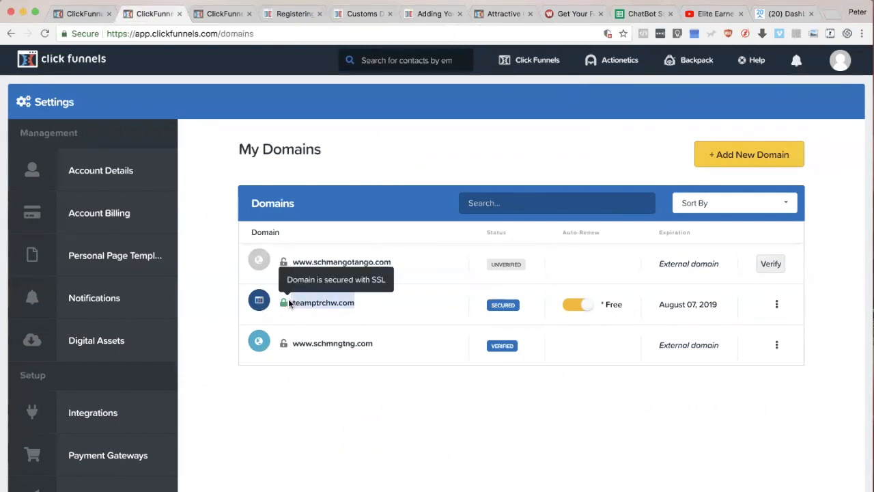
{"action": "left_click", "coordinate": [843, 306]}
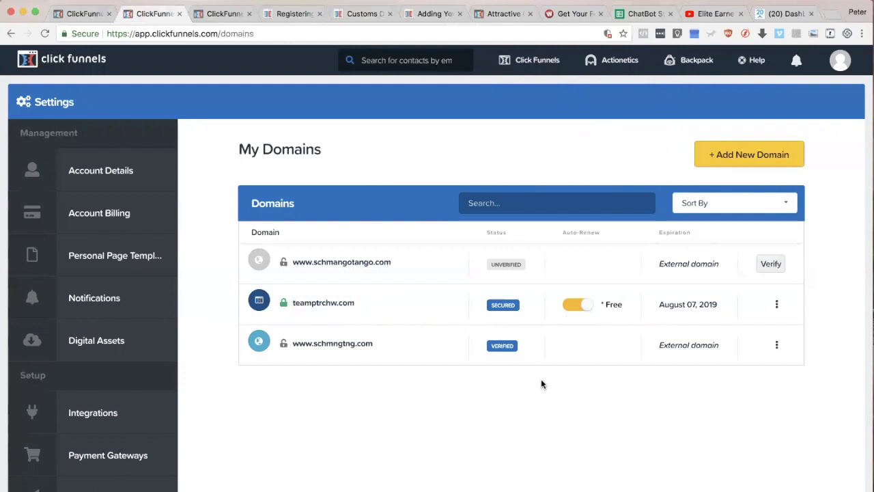
Step: Switch to Safari and bring up the Namecheap page for buying a domain
{"action": "key", "text": "super+Tab"}
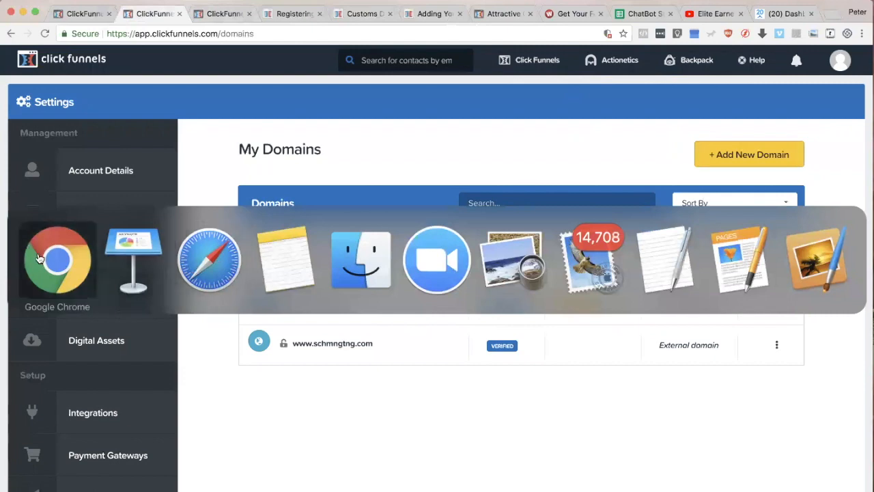
{"action": "left_click", "coordinate": [209, 258]}
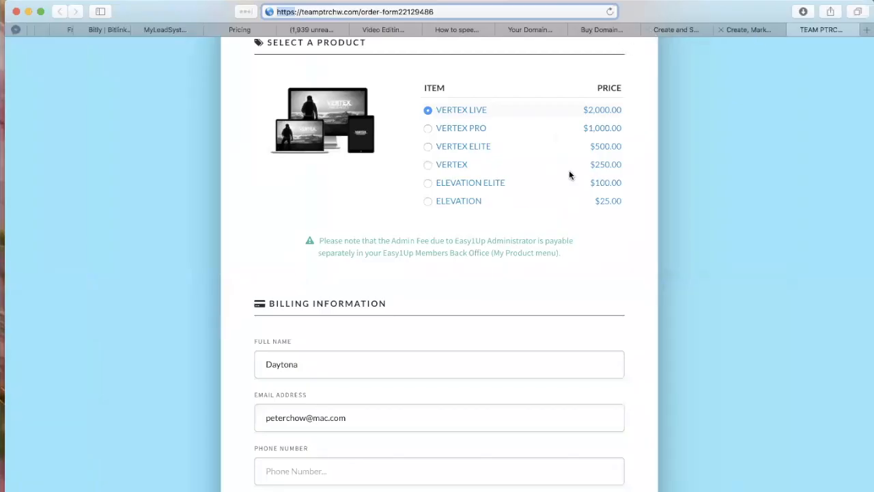
{"action": "key", "text": "super+Tab"}
{"action": "left_click", "coordinate": [673, 30]}
{"action": "left_click", "coordinate": [601, 30]}
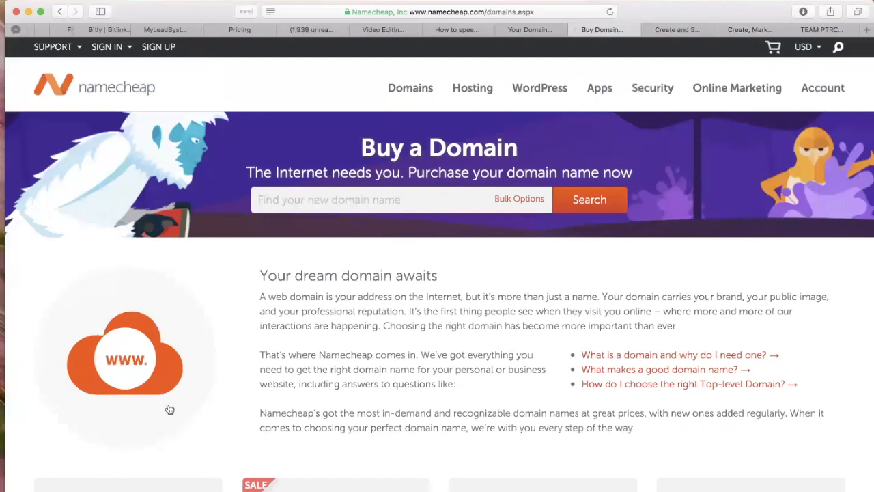
Step: Check the My Domains page in Chrome again and switch to the Keynote presentation for the Secret #3 custom domain slide
{"action": "key", "text": "super+Tab"}
{"action": "left_click", "coordinate": [138, 259]}
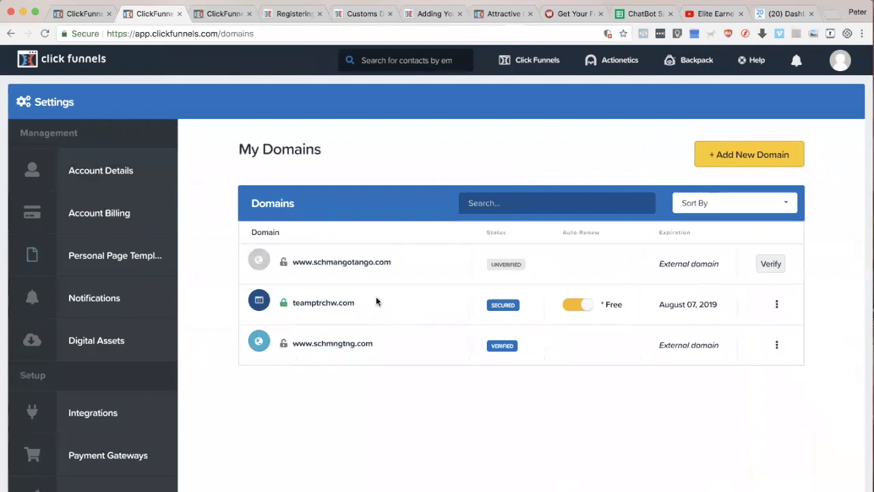
{"action": "key", "text": "super+Tab"}
{"action": "key", "text": "Tab"}
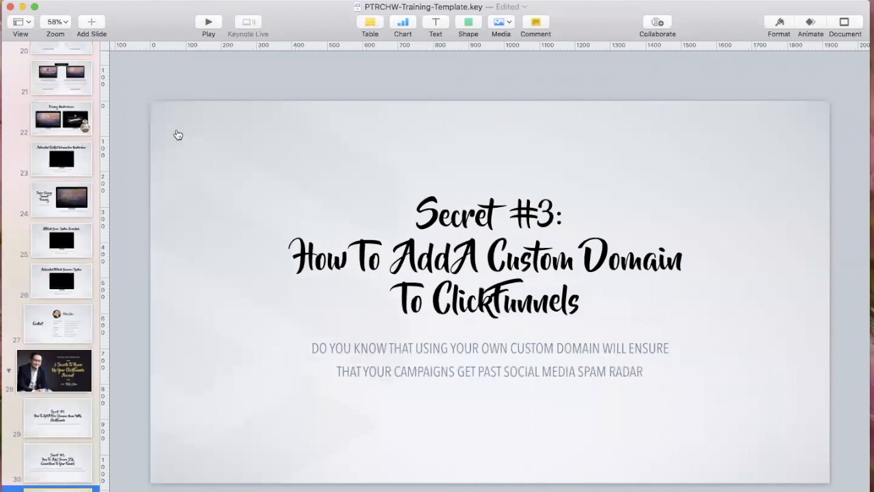
Step: Return to the Expert Secrets Funnel in Chrome and highlight the clickfunnels.com part and the whole page URL of the Expert Secrets DIRECT step
{"action": "key", "text": "super+Tab"}
{"action": "key", "text": "super+Tab"}
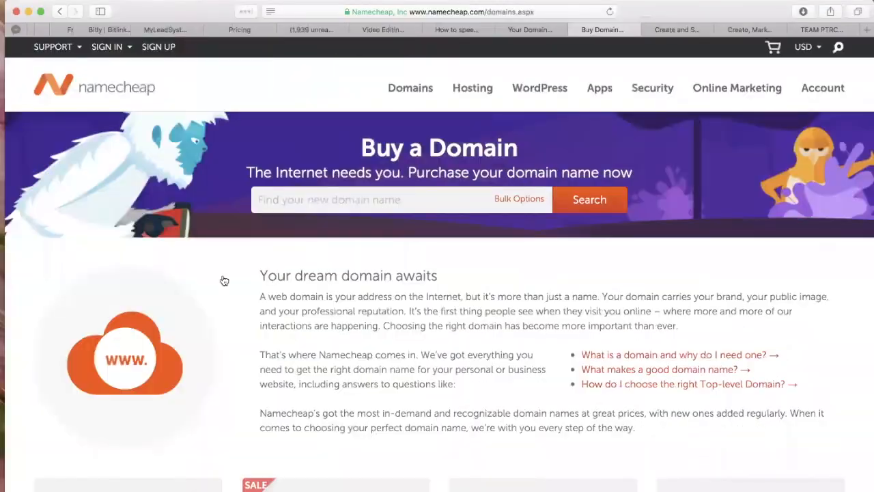
{"action": "key", "text": "super+Tab"}
{"action": "key", "text": "super+Tab"}
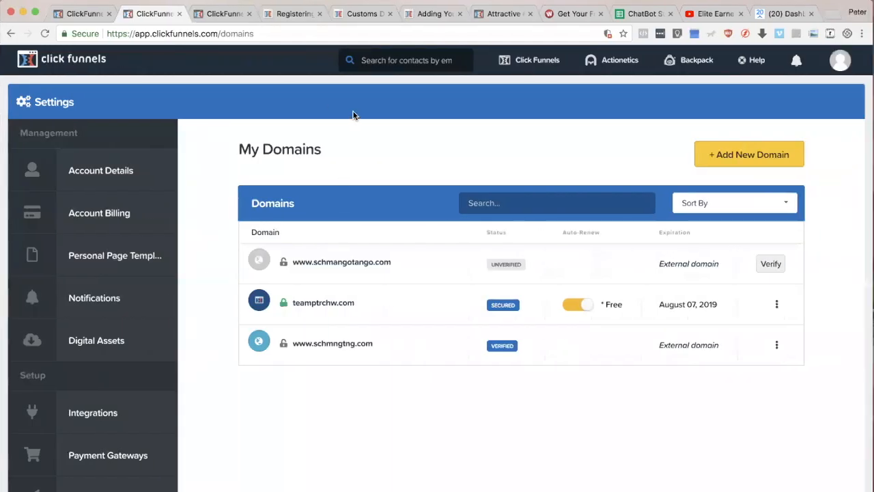
{"action": "left_click", "coordinate": [220, 14]}
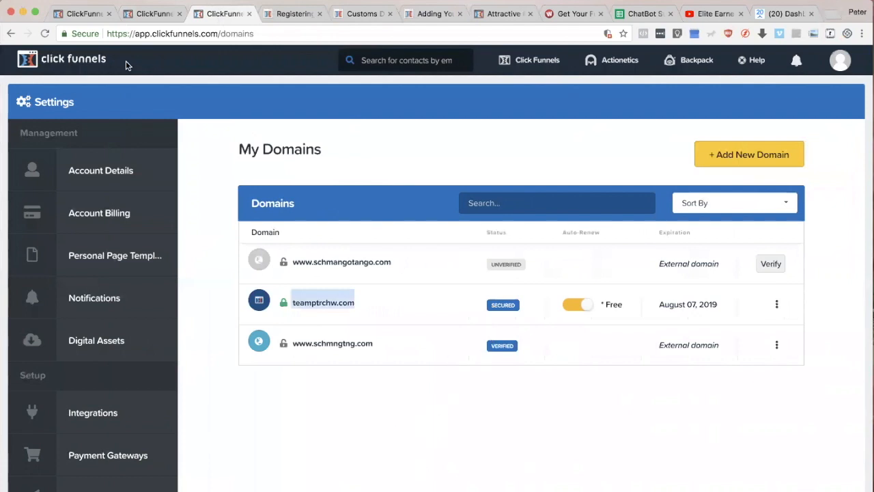
{"action": "left_click", "coordinate": [80, 15]}
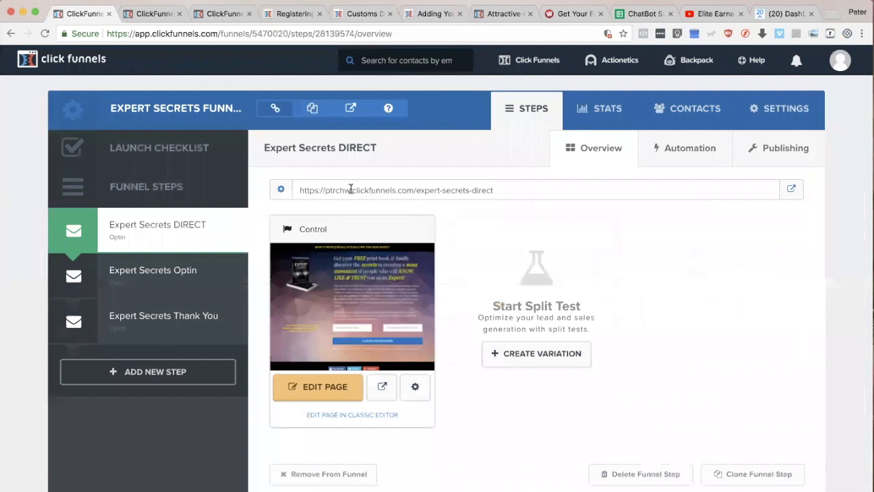
{"action": "left_click_drag", "start_coordinate": [350, 191], "coordinate": [412, 188]}
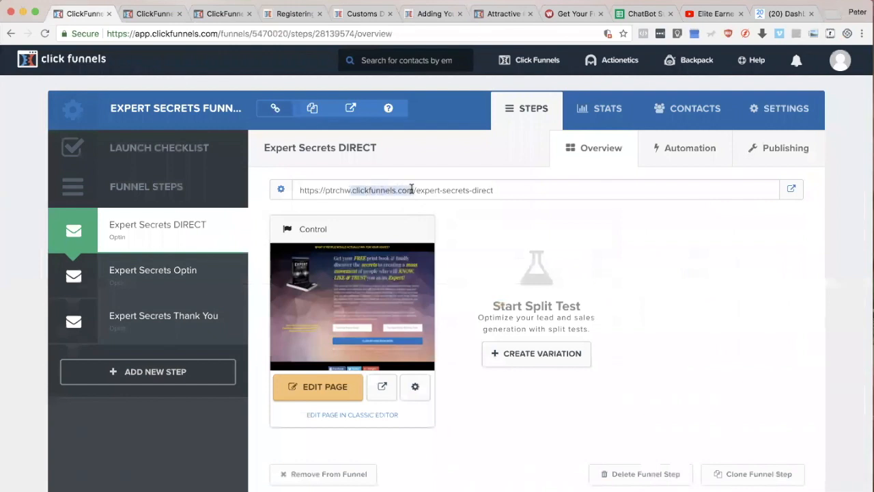
{"action": "left_click_drag", "start_coordinate": [303, 191], "coordinate": [513, 192]}
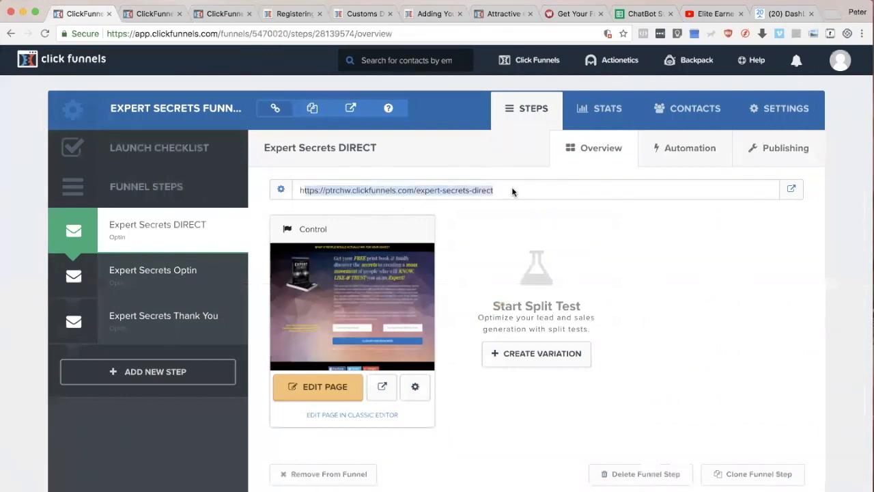
{"action": "left_click", "coordinate": [513, 192]}
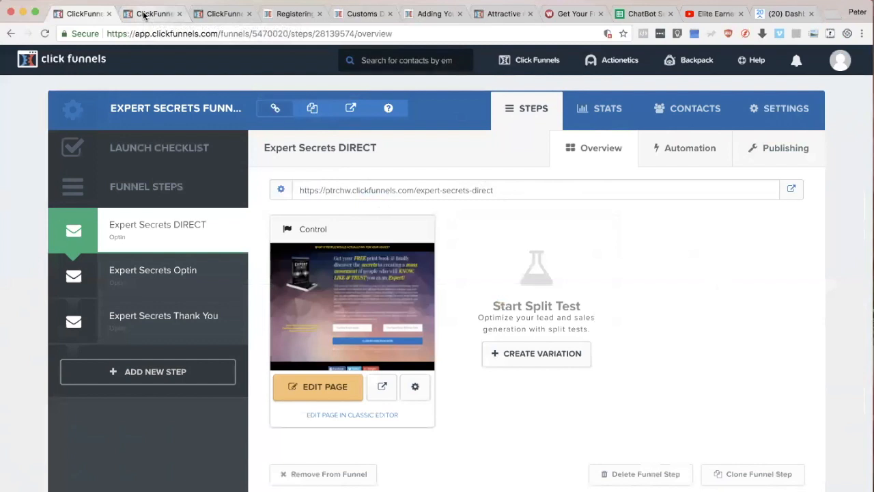
Step: Open the Expert Secrets Thank You step and highlight the path and the ClickFunnels subdomain in its page URL
{"action": "left_click", "coordinate": [157, 273]}
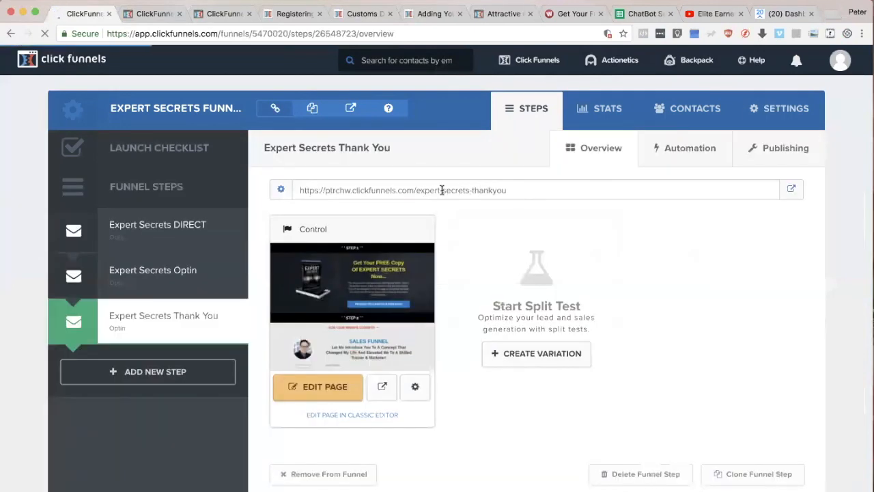
{"action": "left_click_drag", "start_coordinate": [507, 191], "coordinate": [414, 190]}
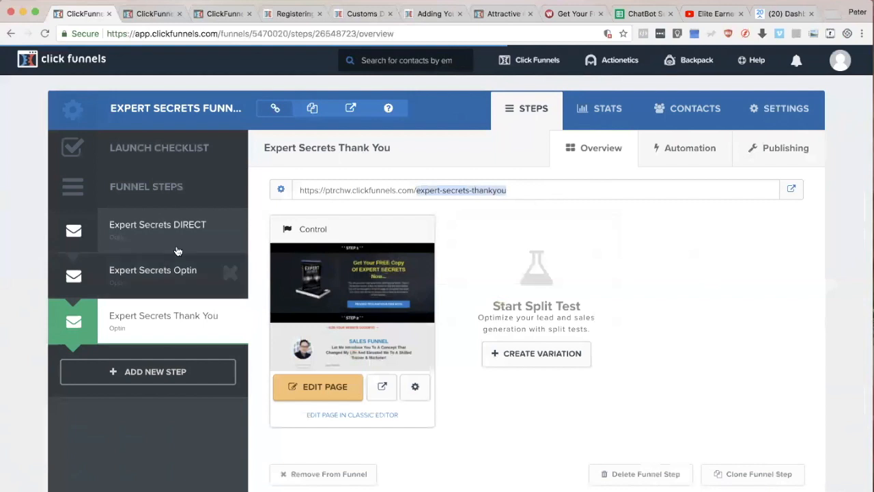
{"action": "left_click_drag", "start_coordinate": [414, 190], "coordinate": [326, 190]}
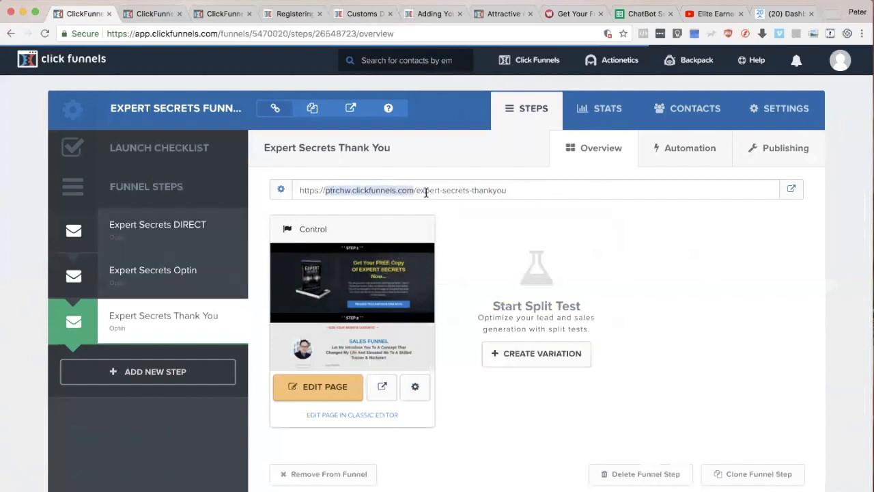
{"action": "left_click", "coordinate": [788, 112]}
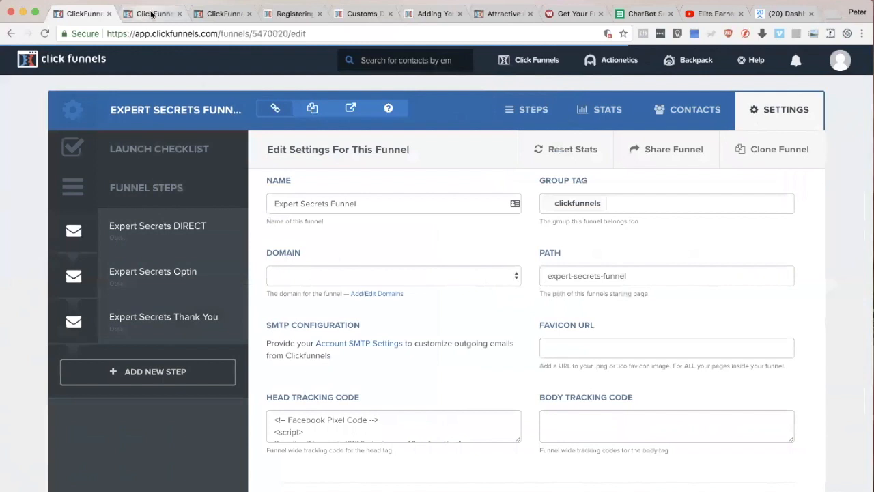
{"action": "left_click", "coordinate": [151, 15]}
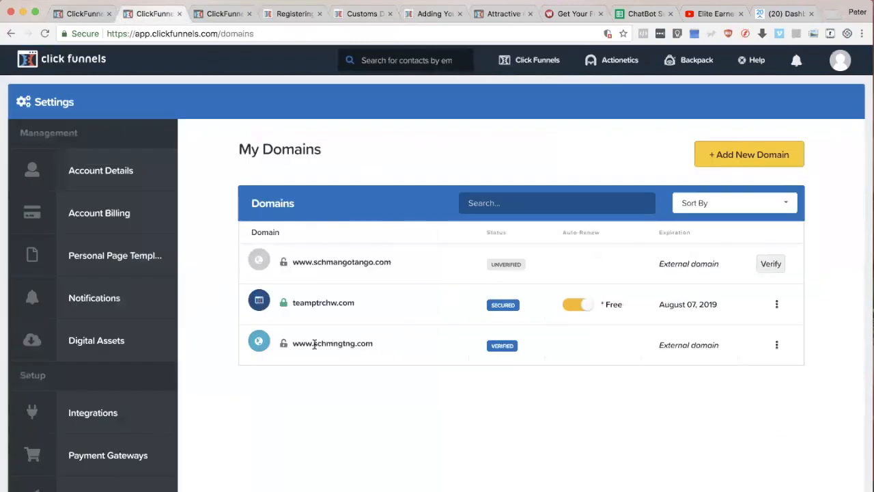
{"action": "left_click_drag", "start_coordinate": [388, 345], "coordinate": [293, 341]}
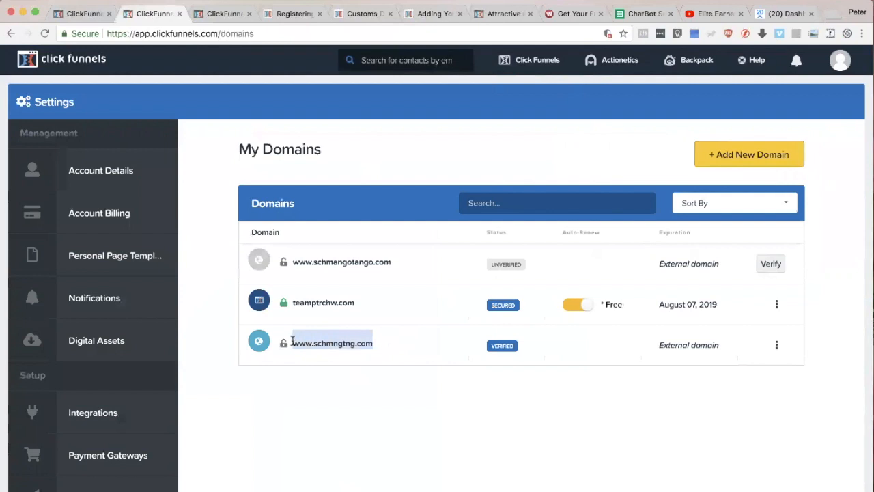
Step: Switch to Safari, highlight schmngtng.com in the Namecheap domain list and request its management page
{"action": "key", "text": "super+Tab"}
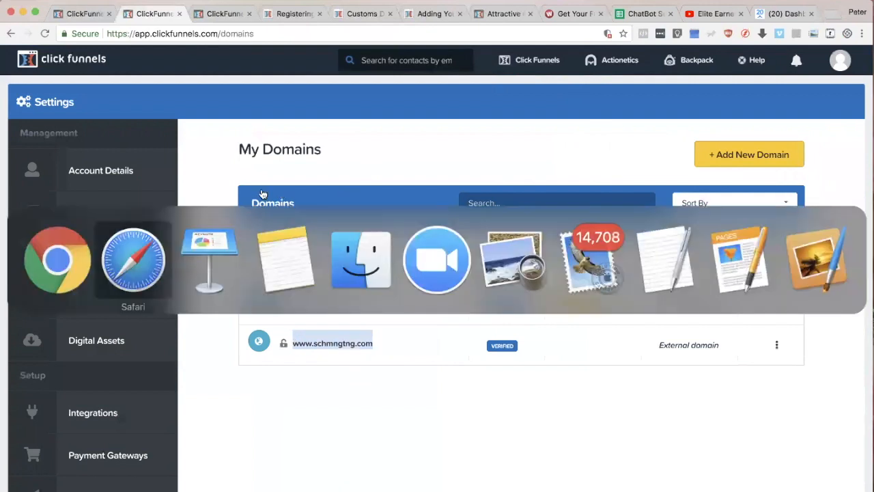
{"action": "left_click", "coordinate": [128, 264]}
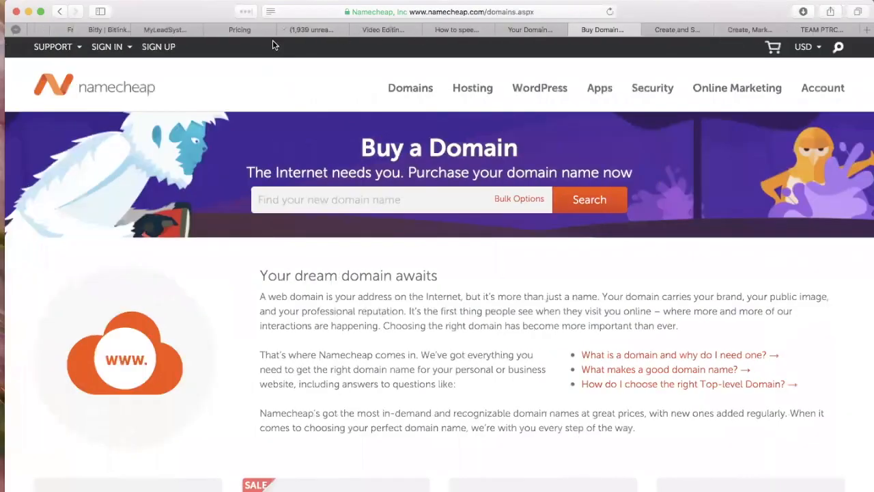
{"action": "left_click", "coordinate": [536, 30]}
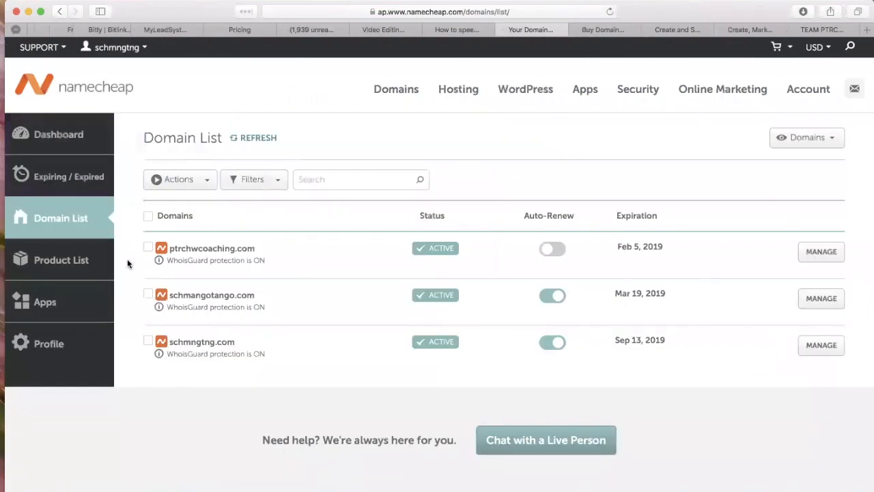
{"action": "left_click_drag", "start_coordinate": [195, 341], "coordinate": [168, 342]}
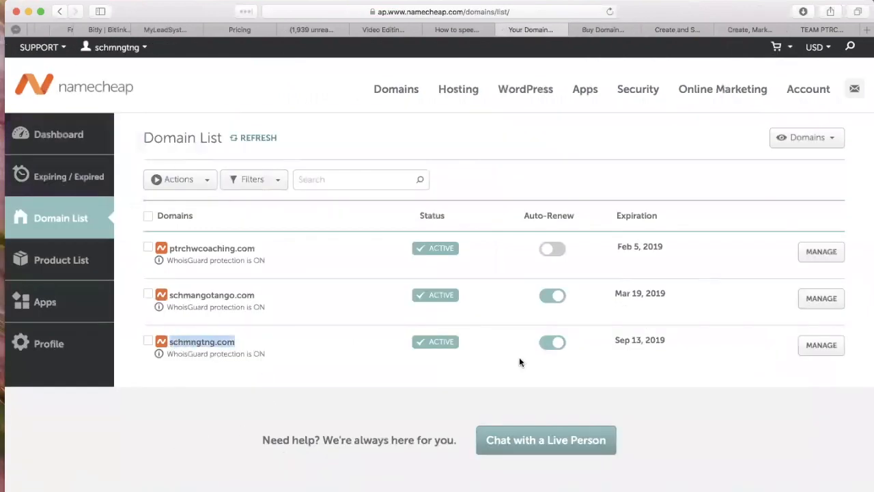
{"action": "left_click", "coordinate": [825, 344]}
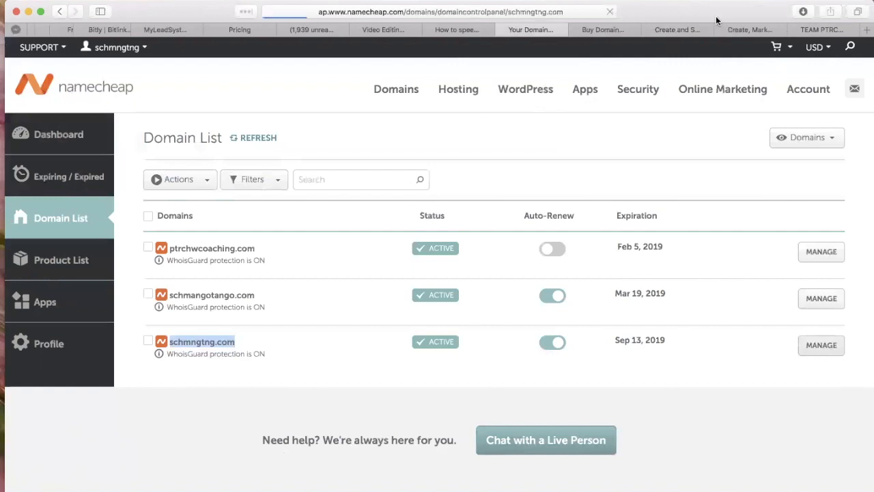
Step: Switch to Chrome, skim the help article Adding Your Custom Domain to ClickFunnels, and return to the My Domains page
{"action": "key", "text": "super+Tab"}
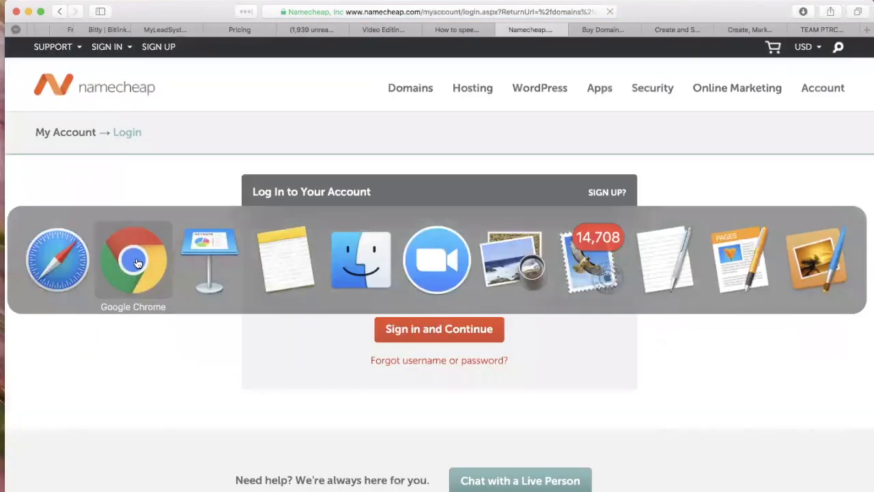
{"action": "left_click", "coordinate": [135, 260]}
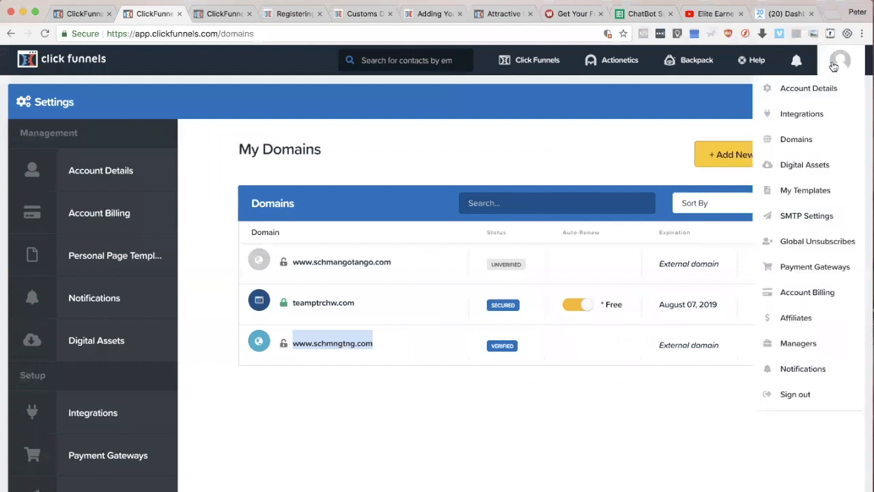
{"action": "left_click", "coordinate": [290, 15]}
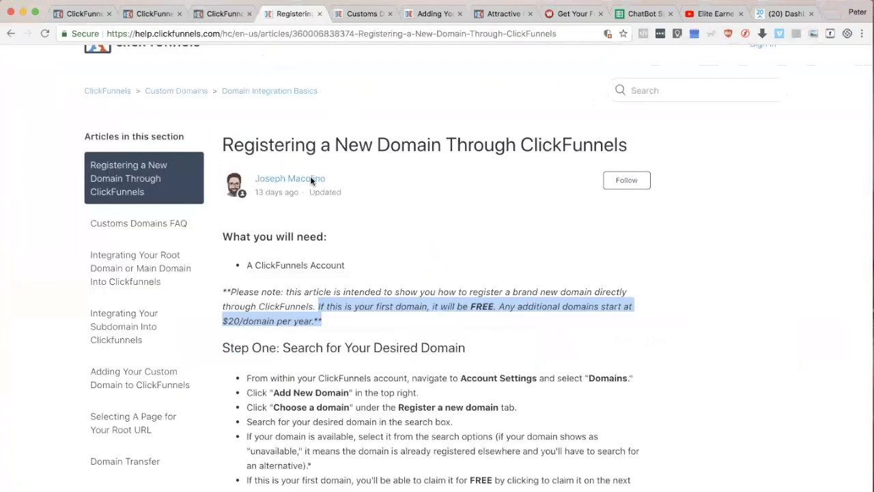
{"action": "left_click", "coordinate": [358, 14]}
{"action": "left_click", "coordinate": [443, 9]}
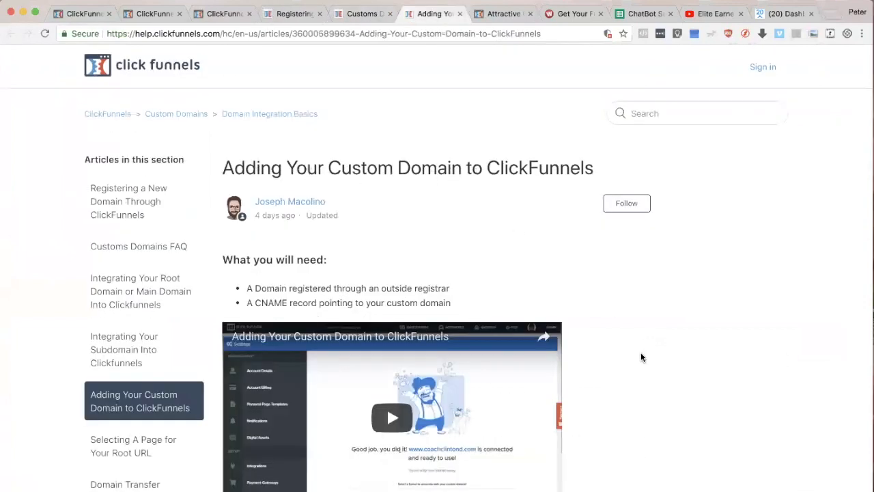
{"action": "scroll", "coordinate": [635, 309], "scroll_direction": "down", "scroll_amount": 15}
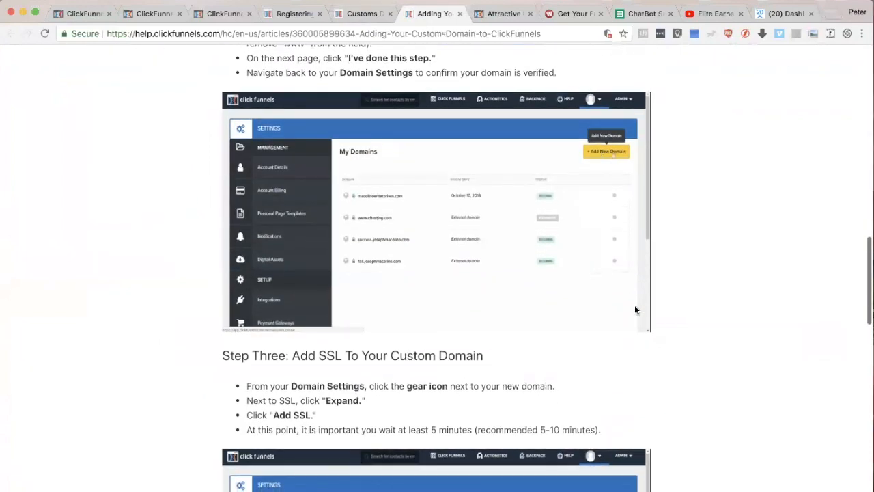
{"action": "scroll", "coordinate": [634, 309], "scroll_direction": "up", "scroll_amount": 15}
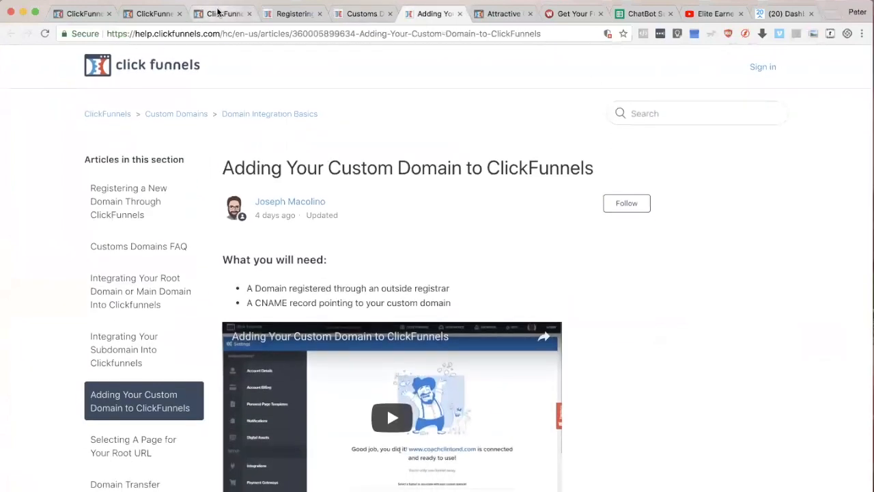
{"action": "left_click", "coordinate": [218, 10]}
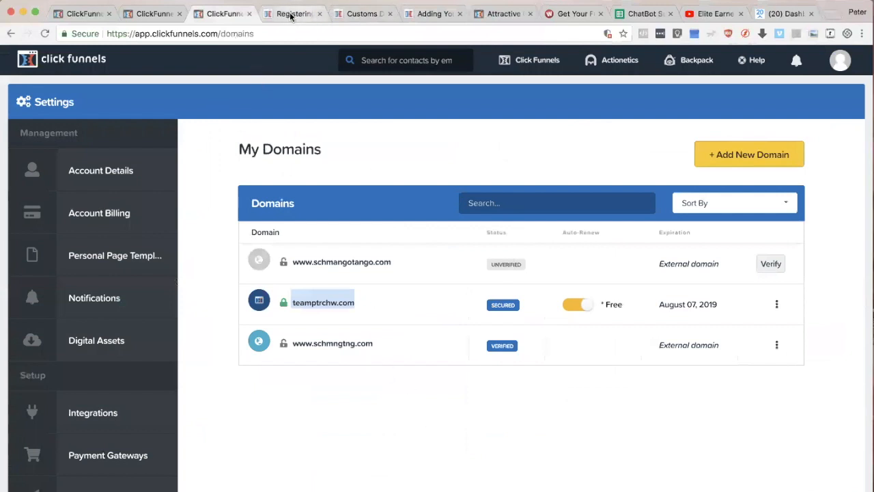
Step: Switch to Safari and sign in to Namecheap with the saved username and password
{"action": "key", "text": "super+Tab"}
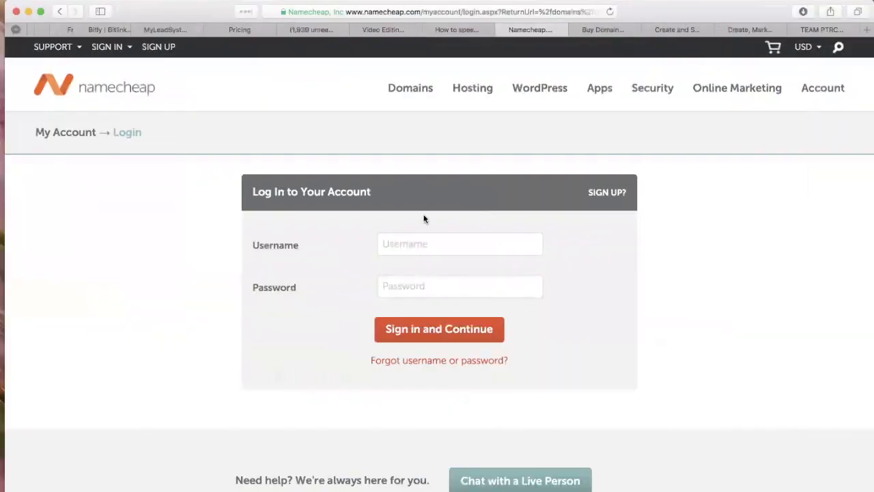
{"action": "left_click", "coordinate": [413, 250]}
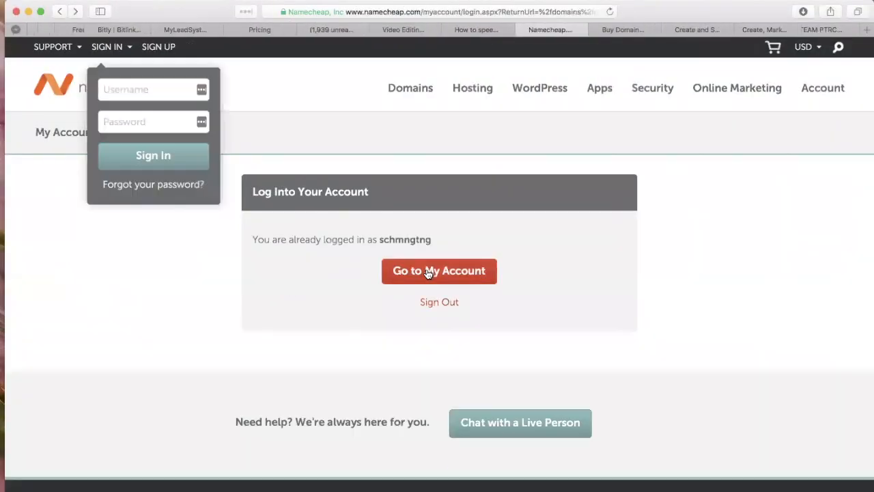
{"action": "left_click", "coordinate": [428, 272]}
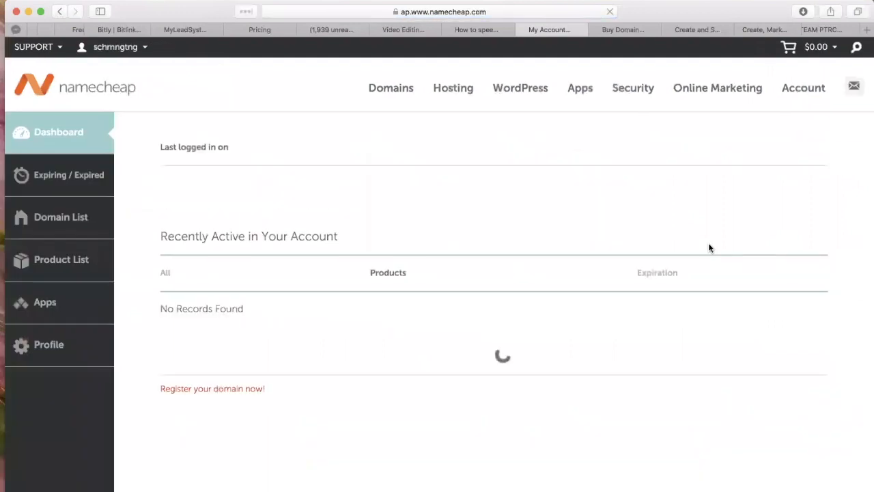
Step: Open the management page of schmngtng.com from the dashboard and examine its host records under Advanced DNS
{"action": "scroll", "coordinate": [627, 368], "scroll_direction": "down", "scroll_amount": 3}
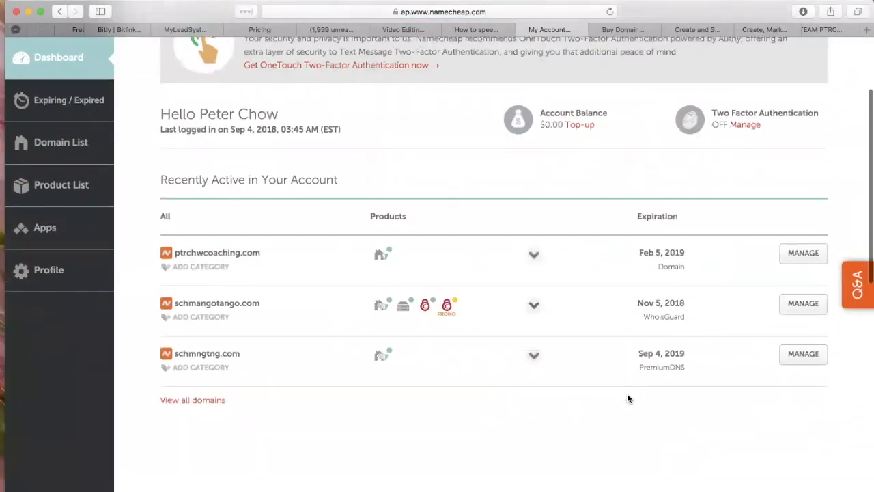
{"action": "scroll", "coordinate": [628, 395], "scroll_direction": "down", "scroll_amount": 1}
{"action": "left_click", "coordinate": [807, 327]}
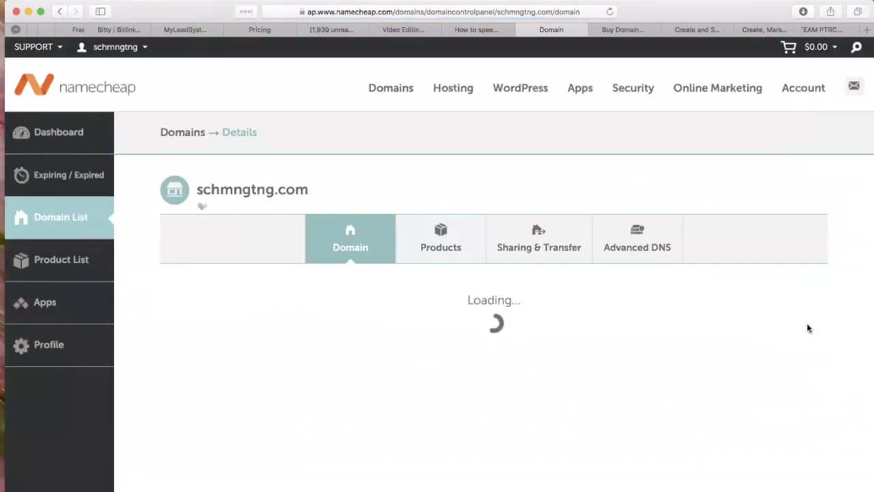
{"action": "scroll", "coordinate": [478, 351], "scroll_direction": "down", "scroll_amount": 2}
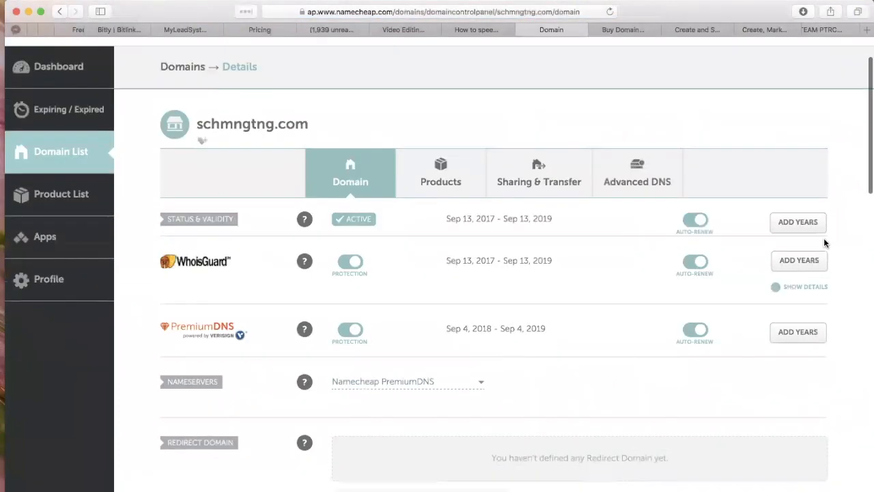
{"action": "left_click", "coordinate": [629, 185]}
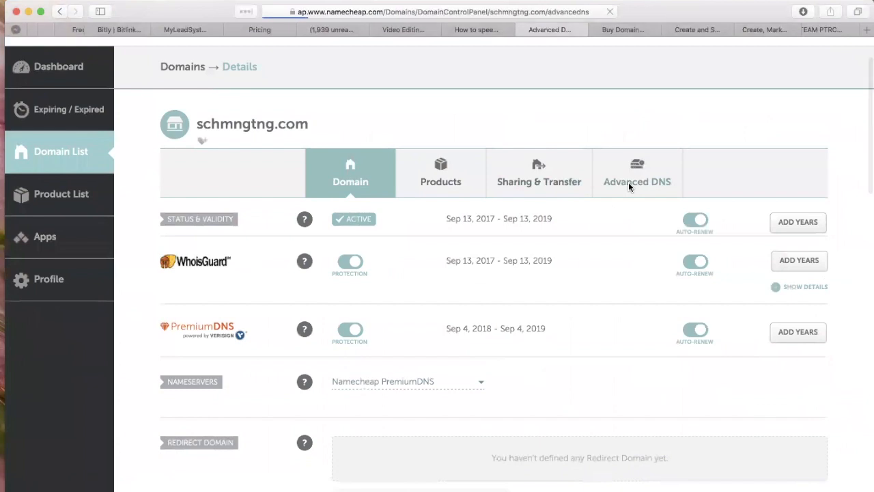
{"action": "scroll", "coordinate": [684, 408], "scroll_direction": "down", "scroll_amount": 4}
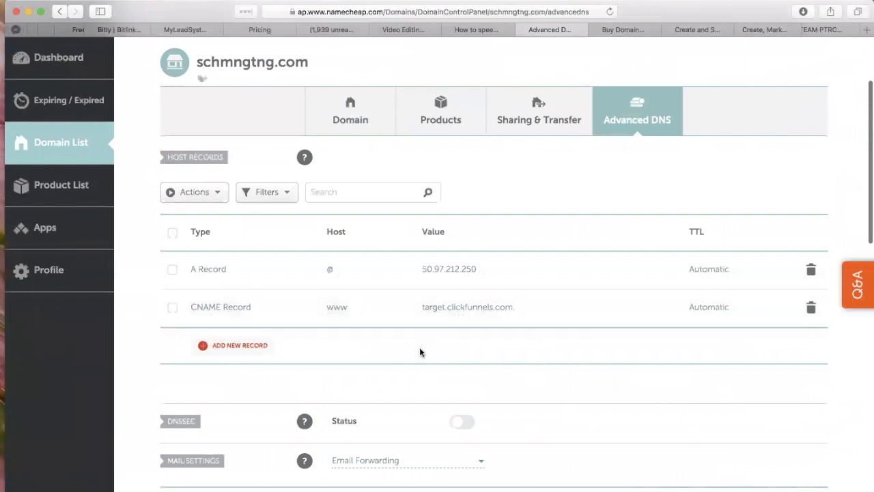
{"action": "scroll", "coordinate": [680, 203], "scroll_direction": "down", "scroll_amount": 2}
{"action": "scroll", "coordinate": [670, 211], "scroll_direction": "up", "scroll_amount": 1}
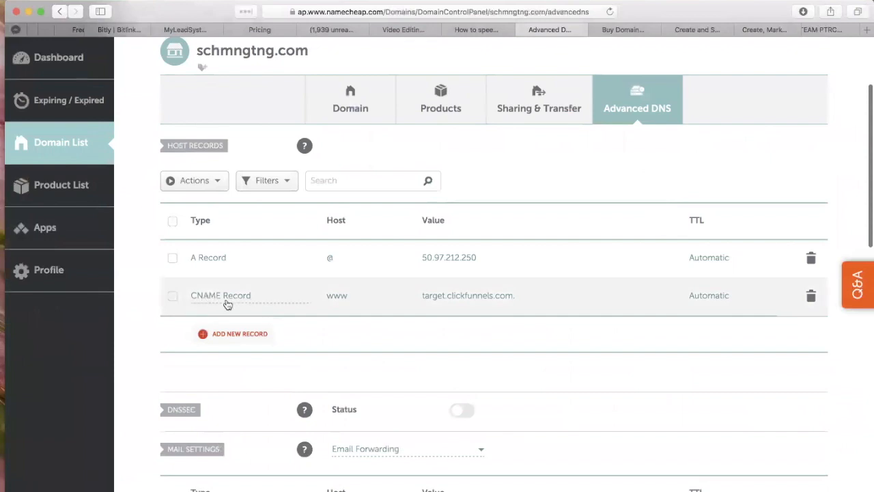
Step: Try to add a CNAME host record with host www, copying the target target.clickfunnels.com from the existing CNAME record
{"action": "scroll", "coordinate": [236, 337], "scroll_direction": "down", "scroll_amount": 3}
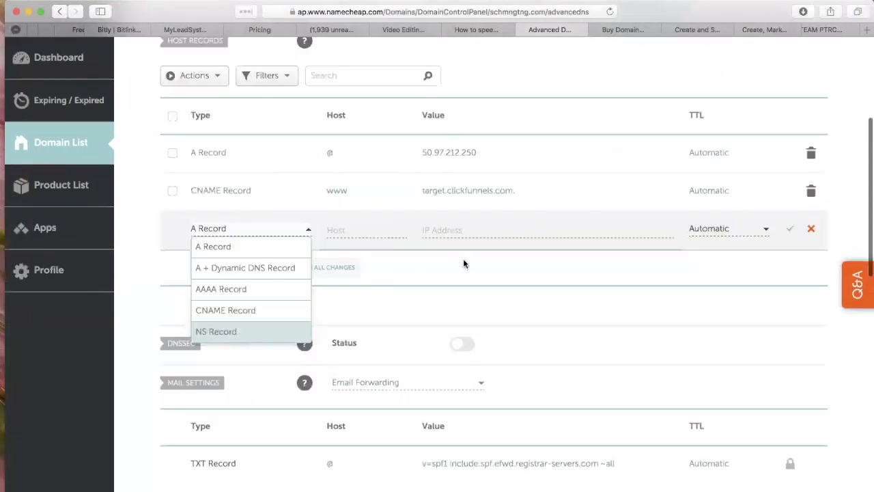
{"action": "left_click", "coordinate": [212, 311]}
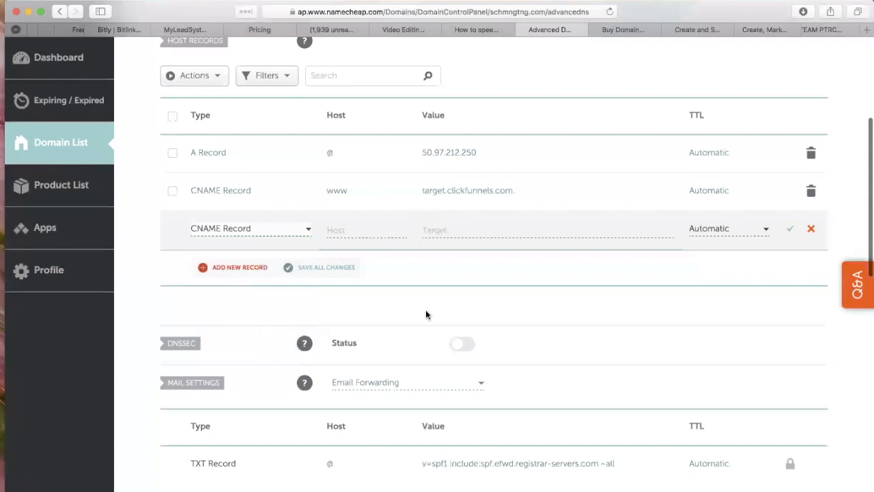
{"action": "left_click", "coordinate": [355, 228]}
{"action": "type", "text": "www"}
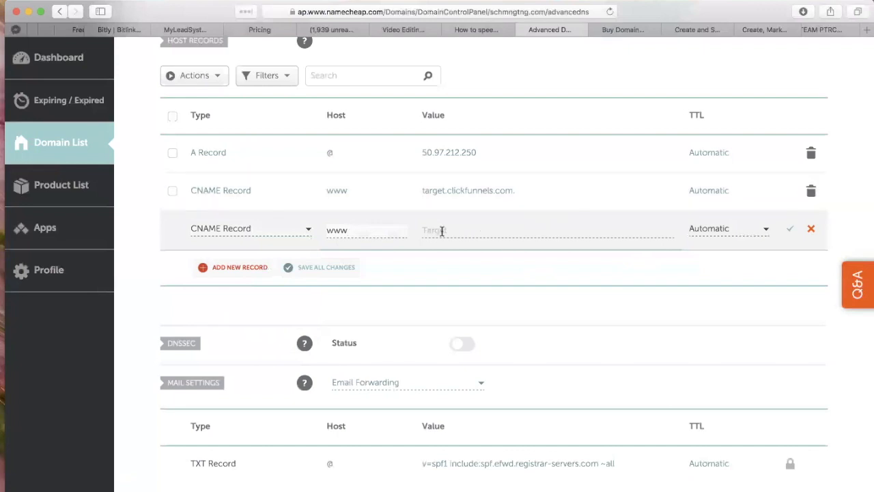
{"action": "left_click_drag", "start_coordinate": [525, 191], "coordinate": [424, 196]}
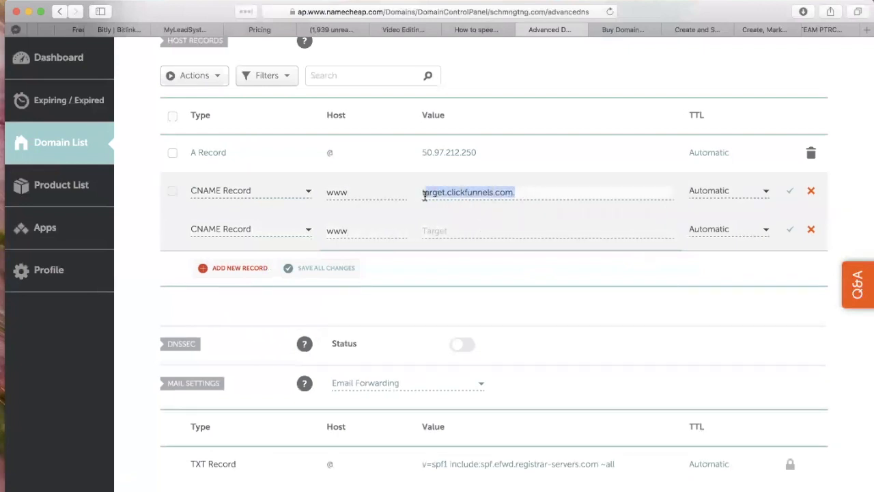
{"action": "key", "text": "ctrl+c"}
{"action": "left_click", "coordinate": [458, 231]}
{"action": "key", "text": "ctrl+v"}
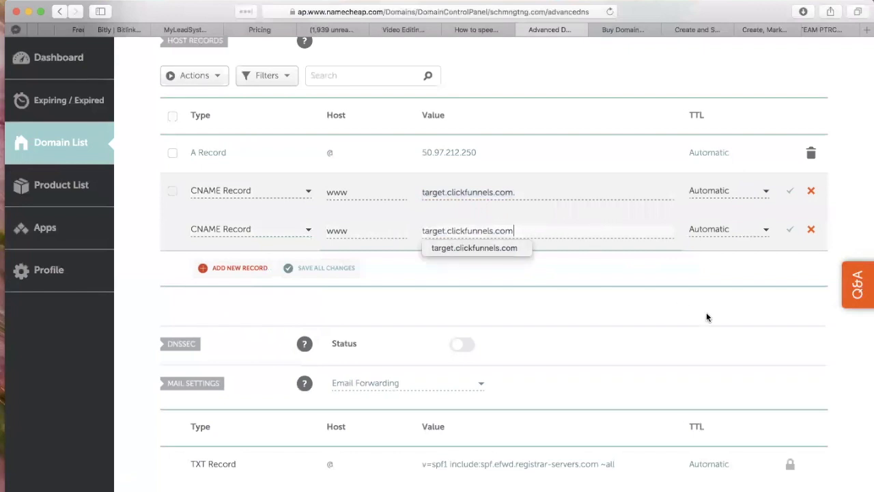
{"action": "left_click", "coordinate": [790, 231]}
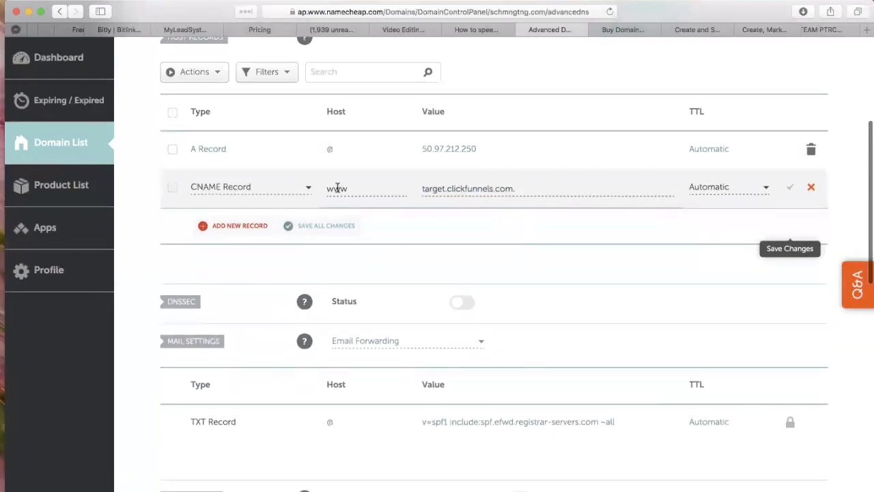
Step: Highlight the existing CNAME record's value and host, and switch back to the My Domains page in Chrome
{"action": "left_click_drag", "start_coordinate": [531, 190], "coordinate": [419, 189]}
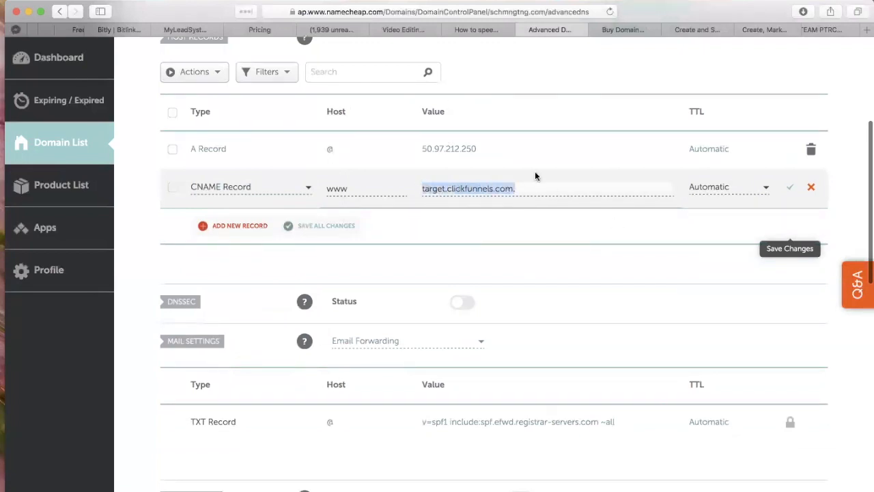
{"action": "left_click", "coordinate": [539, 188]}
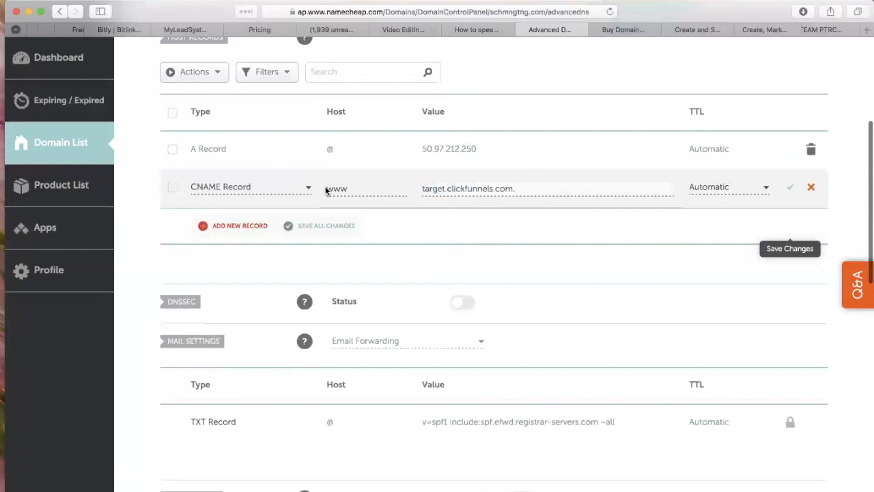
{"action": "left_click_drag", "start_coordinate": [329, 191], "coordinate": [354, 191]}
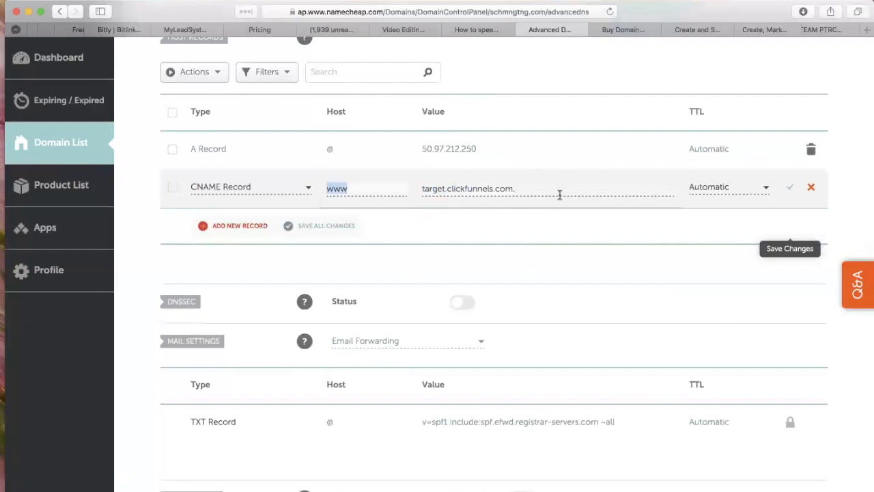
{"action": "key", "text": "super+Tab"}
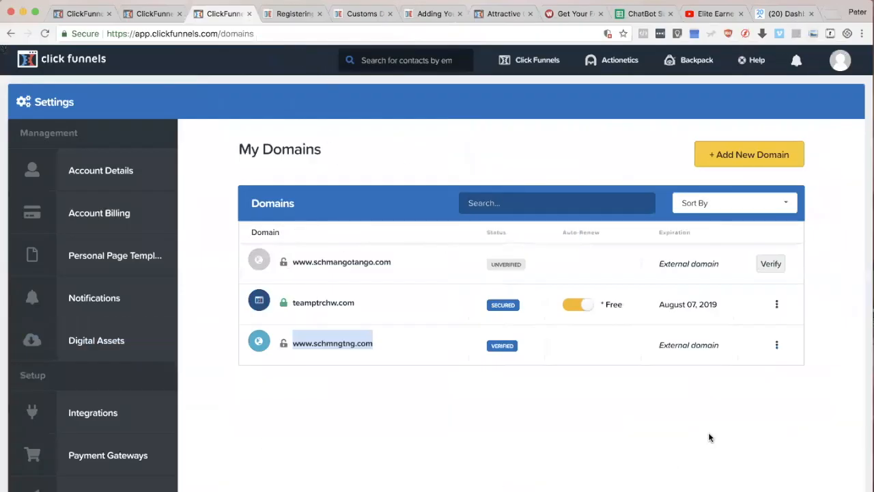
{"action": "left_click", "coordinate": [764, 346]}
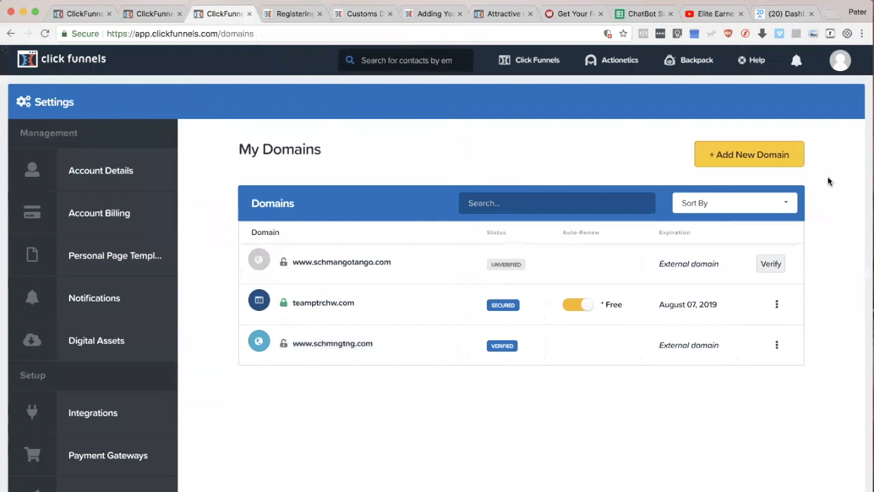
{"action": "left_click", "coordinate": [752, 157]}
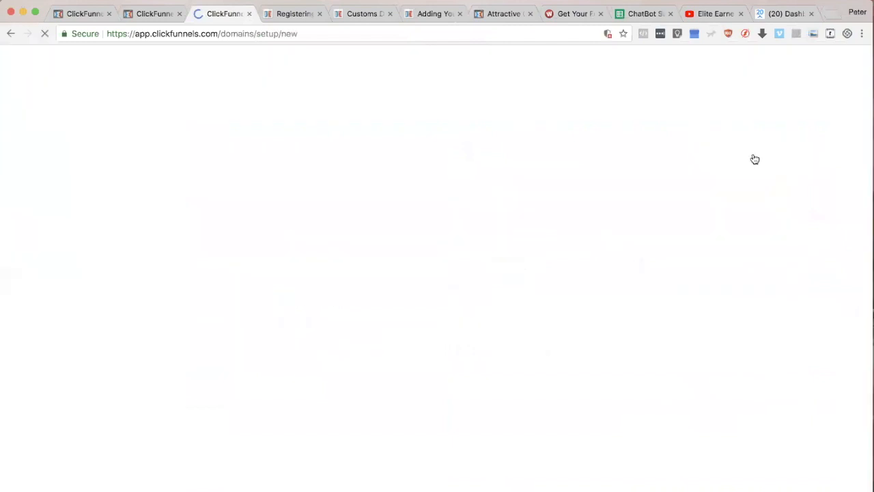
{"action": "scroll", "coordinate": [685, 467], "scroll_direction": "down", "scroll_amount": 5}
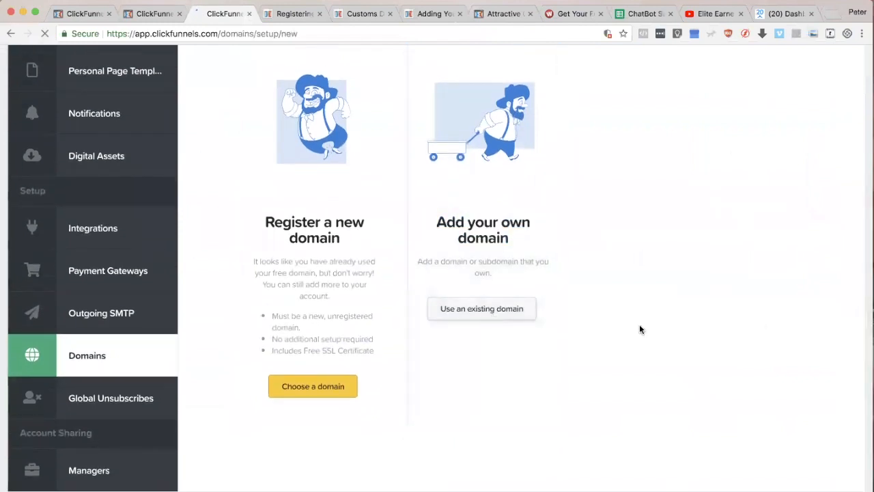
{"action": "left_click", "coordinate": [506, 314]}
{"action": "left_click", "coordinate": [302, 200]}
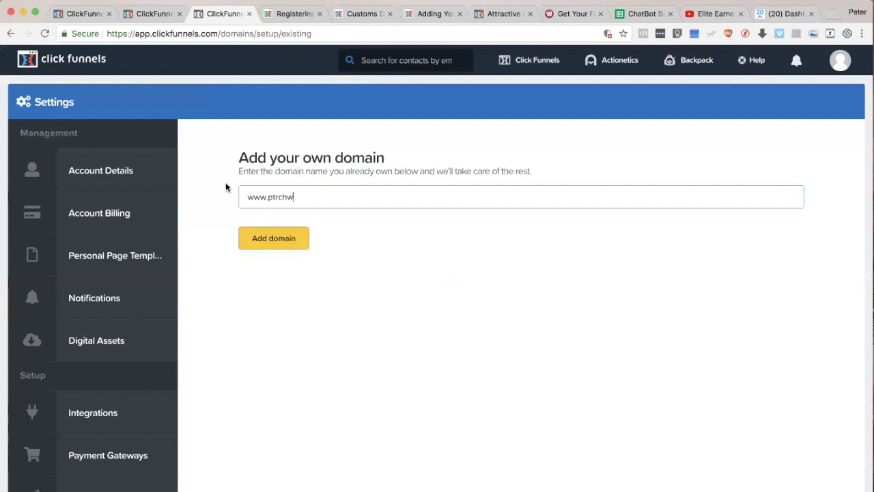
Step: Leave the unsaved domain form and return to the My Domains list
{"action": "right_click", "coordinate": [10, 33]}
{"action": "left_click", "coordinate": [435, 221]}
{"action": "left_click_drag", "start_coordinate": [38, 31], "coordinate": [286, 5]}
{"action": "left_click", "coordinate": [252, 6]}
{"action": "left_click", "coordinate": [10, 33]}
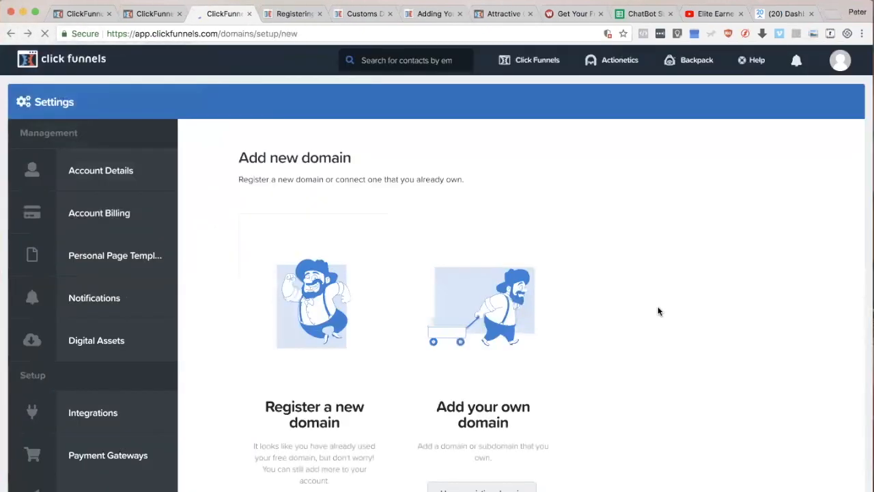
{"action": "scroll", "coordinate": [659, 405], "scroll_direction": "down", "scroll_amount": 5}
{"action": "left_click", "coordinate": [93, 336]}
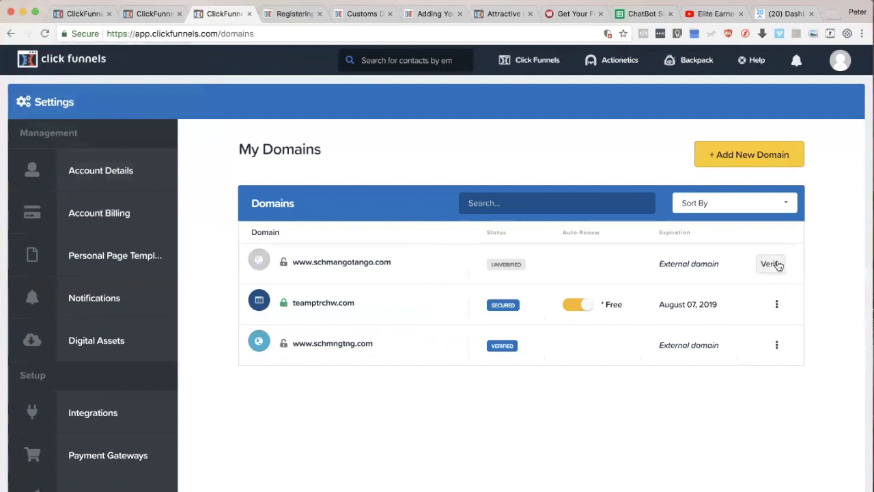
{"action": "left_click_drag", "start_coordinate": [393, 349], "coordinate": [293, 344]}
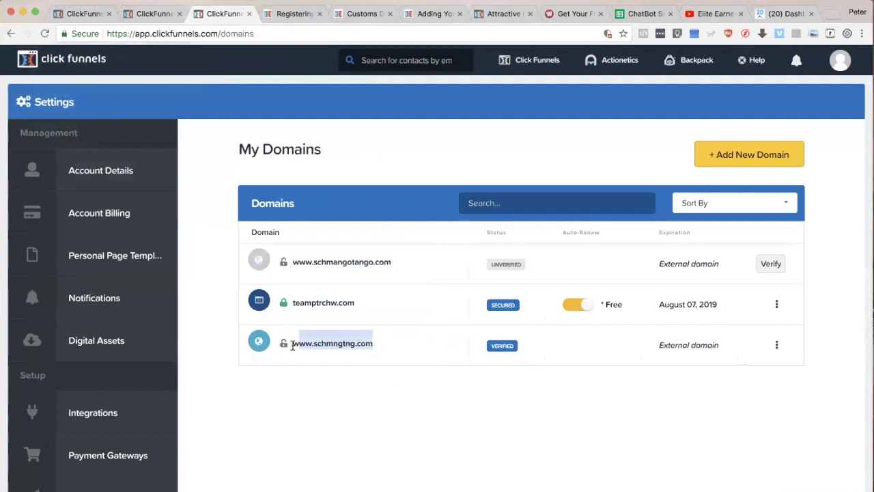
{"action": "left_click", "coordinate": [865, 271]}
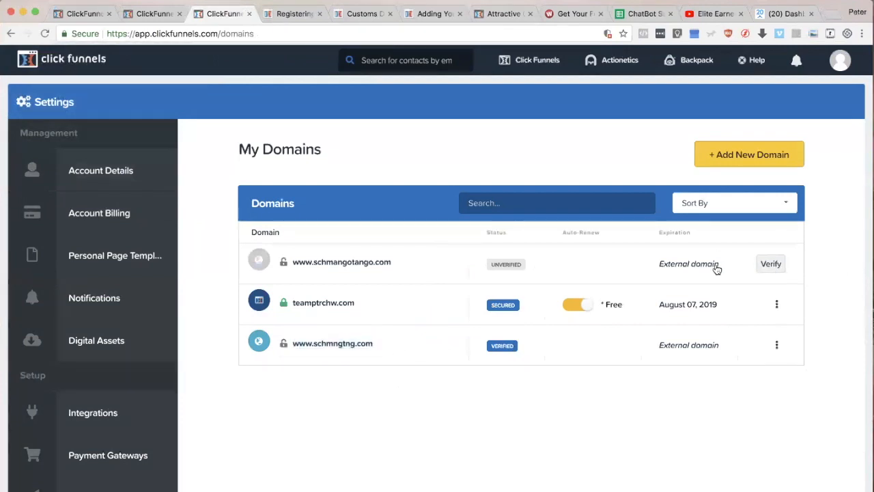
{"action": "left_click_drag", "start_coordinate": [408, 266], "coordinate": [292, 262]}
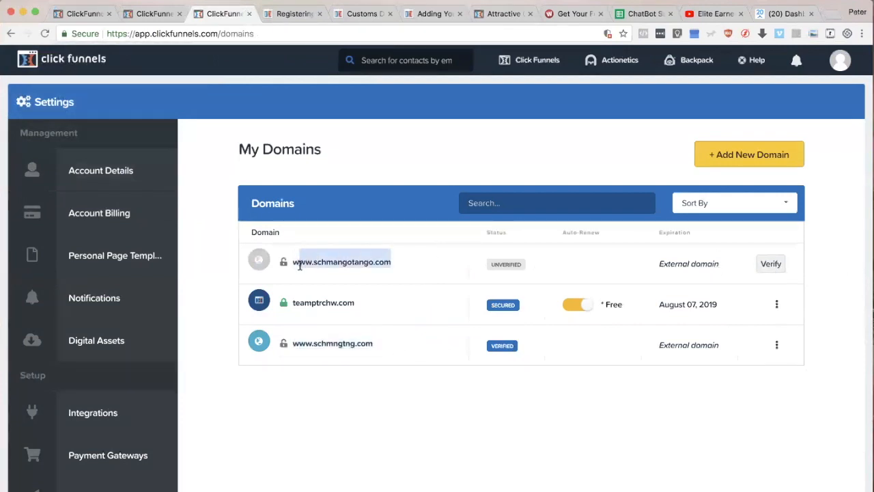
{"action": "key", "text": "super+Tab"}
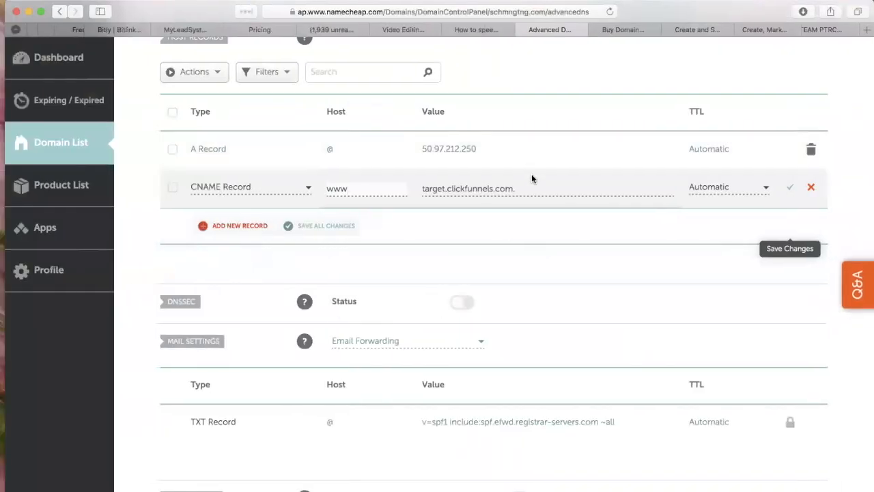
{"action": "left_click_drag", "start_coordinate": [519, 189], "coordinate": [430, 211]}
{"action": "key", "text": "super+Tab"}
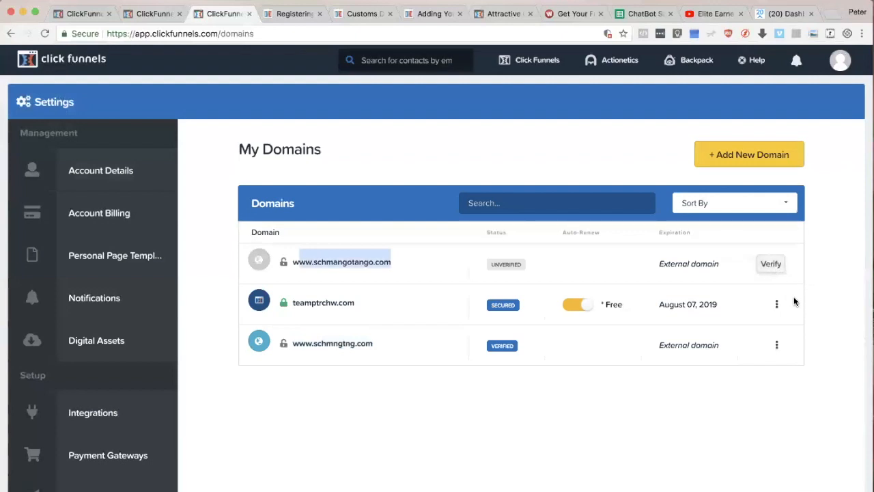
{"action": "left_click", "coordinate": [834, 276]}
{"action": "left_click", "coordinate": [772, 266]}
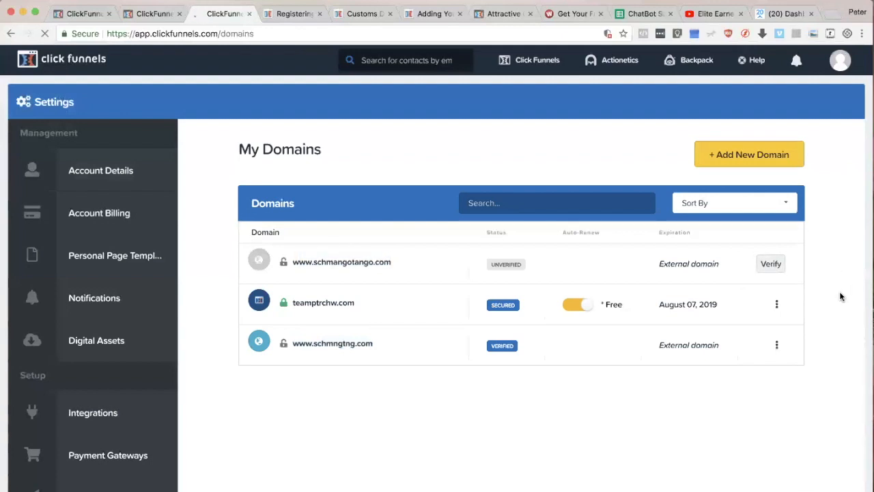
{"action": "left_click_drag", "start_coordinate": [678, 86], "coordinate": [708, 85]}
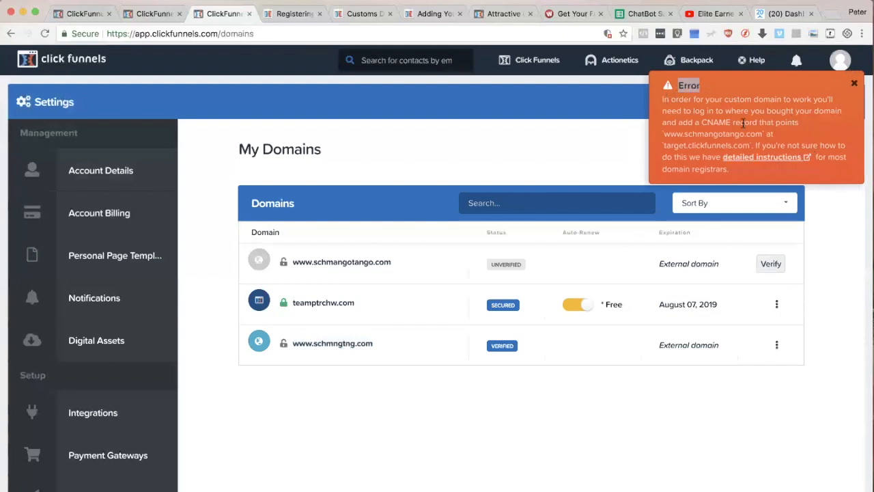
{"action": "left_click_drag", "start_coordinate": [782, 122], "coordinate": [790, 133]}
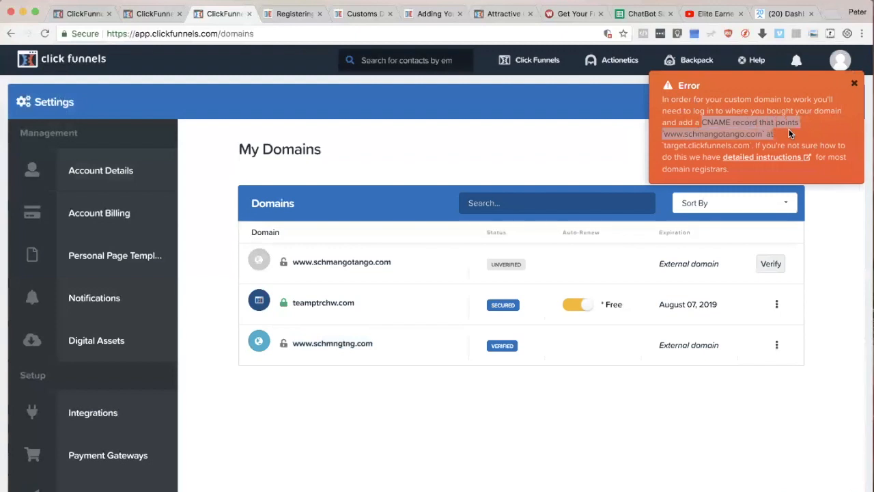
{"action": "left_click", "coordinate": [853, 83]}
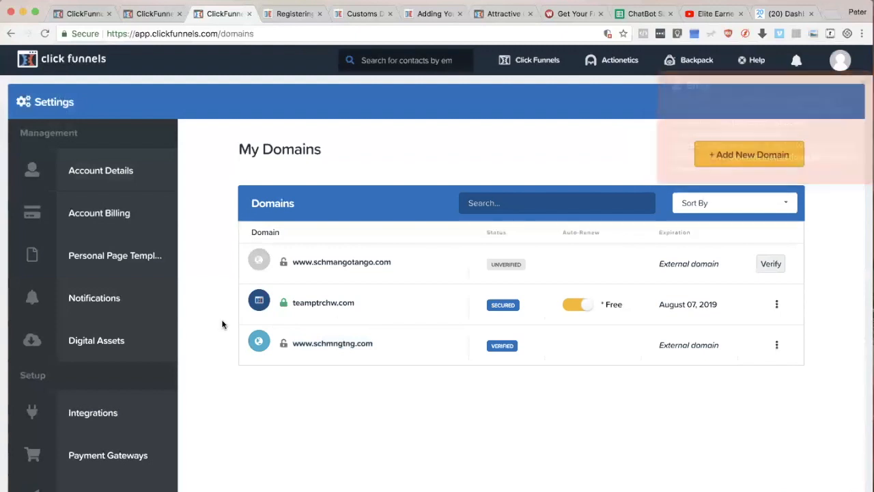
{"action": "left_click_drag", "start_coordinate": [405, 266], "coordinate": [255, 261]}
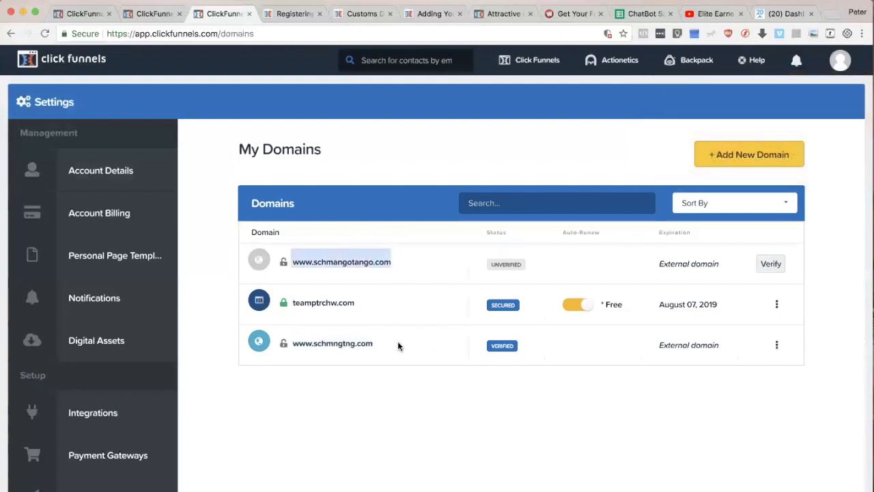
{"action": "left_click_drag", "start_coordinate": [398, 347], "coordinate": [292, 344]}
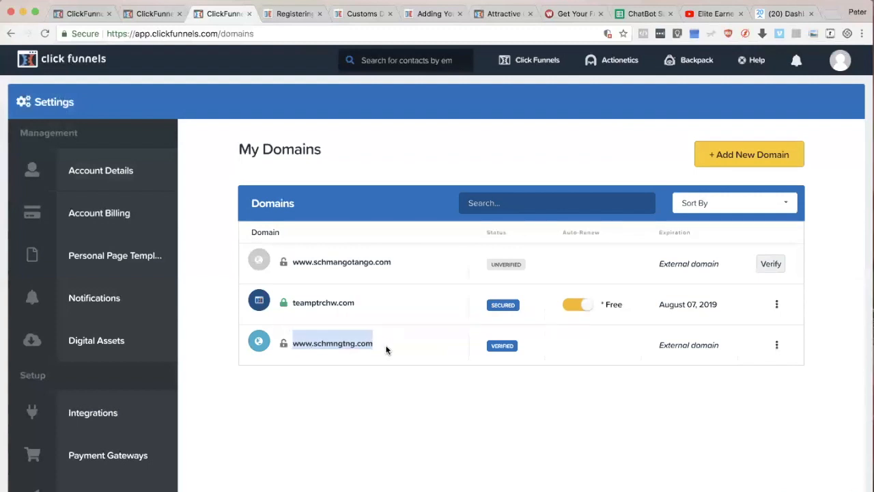
{"action": "left_click", "coordinate": [413, 440]}
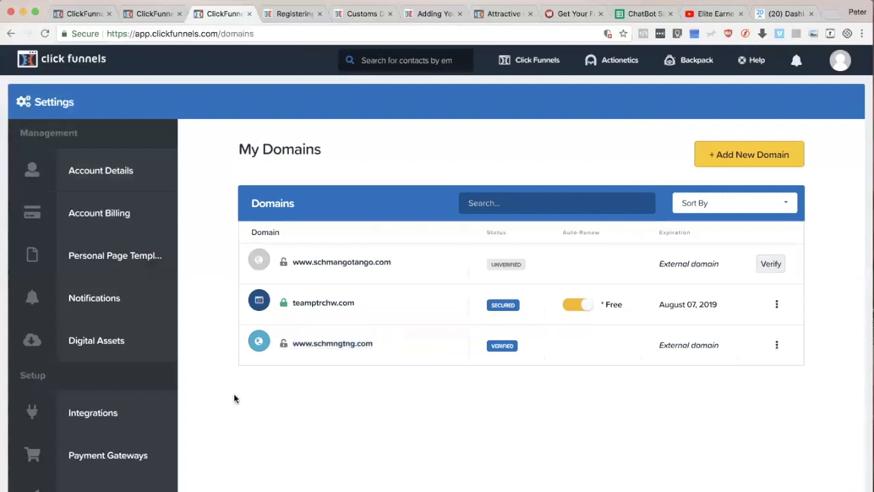
Step: Set the Expert Secrets Funnel's domain to teamptrchw.com, checking it against the My Domains list, and save the funnel settings
{"action": "left_click", "coordinate": [139, 14]}
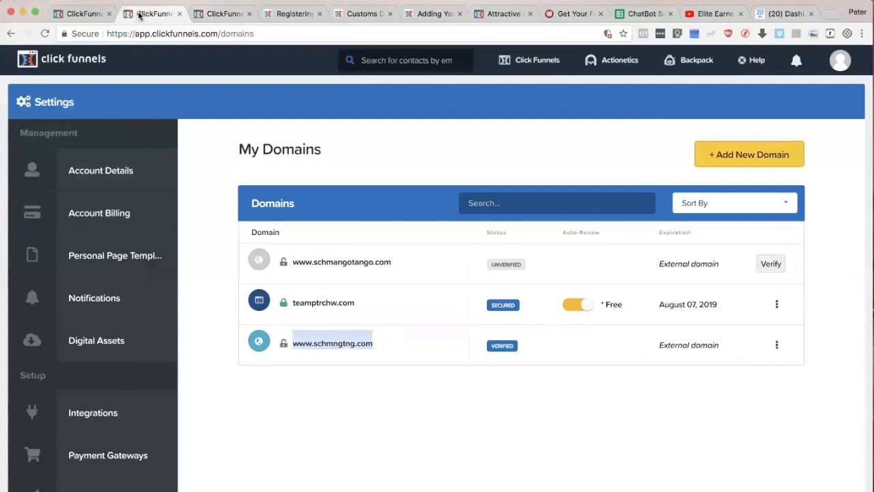
{"action": "left_click", "coordinate": [80, 14]}
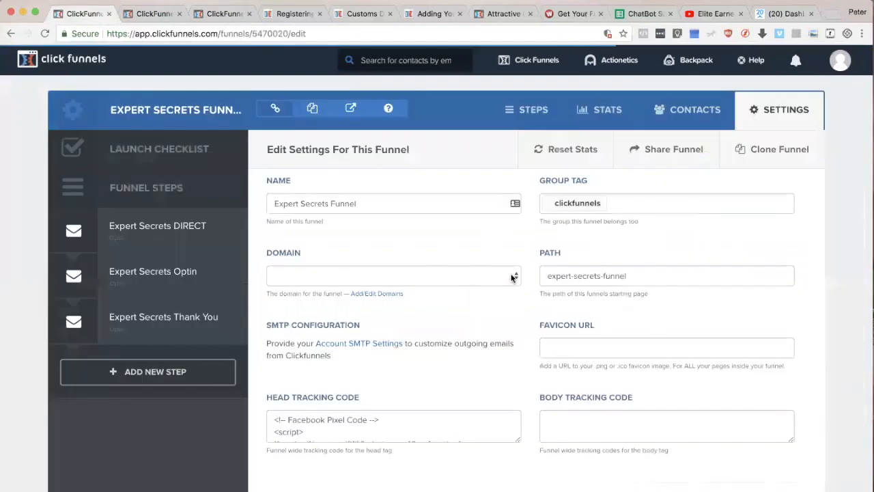
{"action": "left_click", "coordinate": [513, 275]}
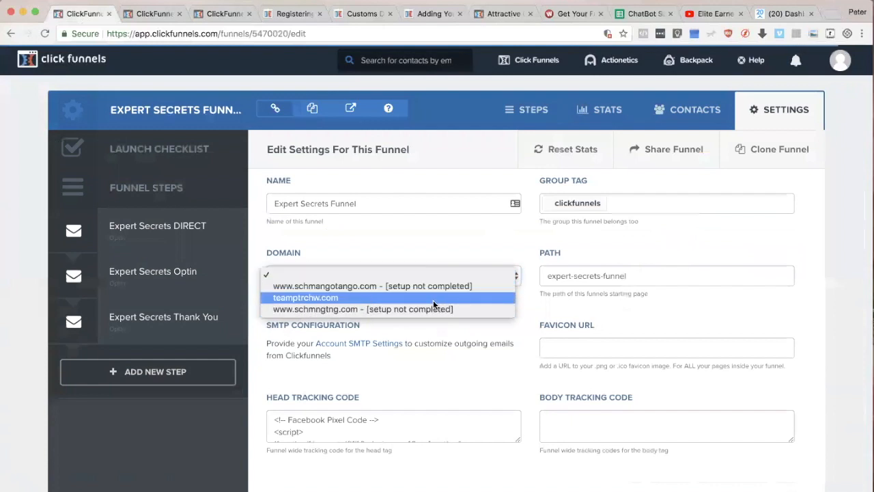
{"action": "left_click", "coordinate": [300, 301]}
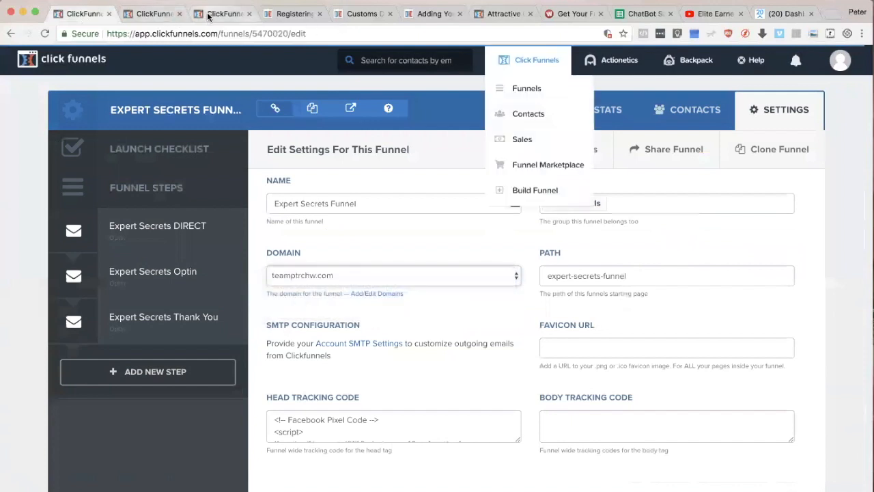
{"action": "left_click", "coordinate": [208, 15]}
{"action": "mouse_move", "coordinate": [386, 306]}
{"action": "left_mouse_down"}
{"action": "mouse_move", "coordinate": [290, 302]}
{"action": "mouse_move", "coordinate": [394, 299]}
{"action": "left_mouse_up"}
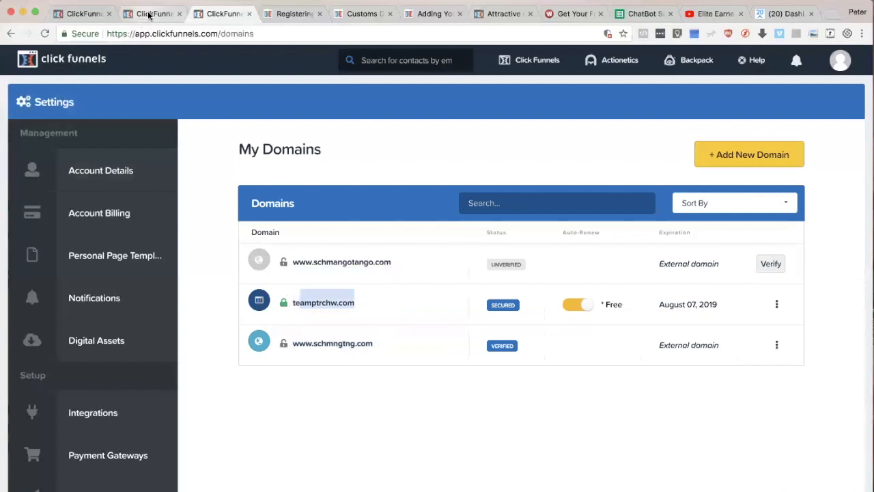
{"action": "left_click", "coordinate": [90, 14]}
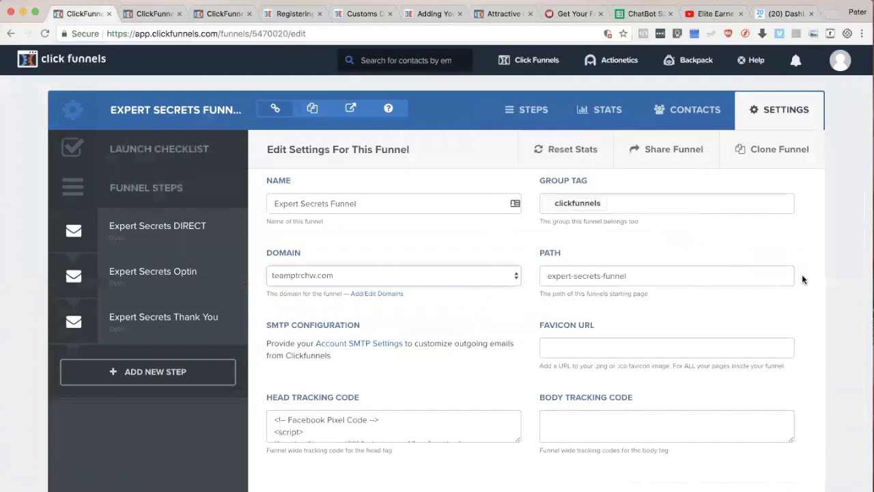
{"action": "scroll", "coordinate": [802, 274], "scroll_direction": "down", "scroll_amount": 15}
{"action": "left_click", "coordinate": [735, 431]}
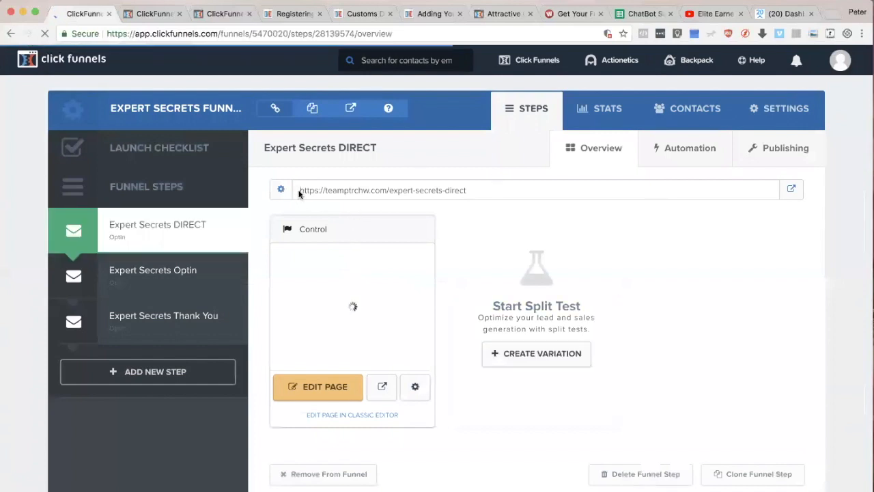
Step: Examine the Expert Secrets DIRECT step's URL by highlighting its https prefix, domain and path
{"action": "left_click_drag", "start_coordinate": [299, 189], "coordinate": [389, 191]}
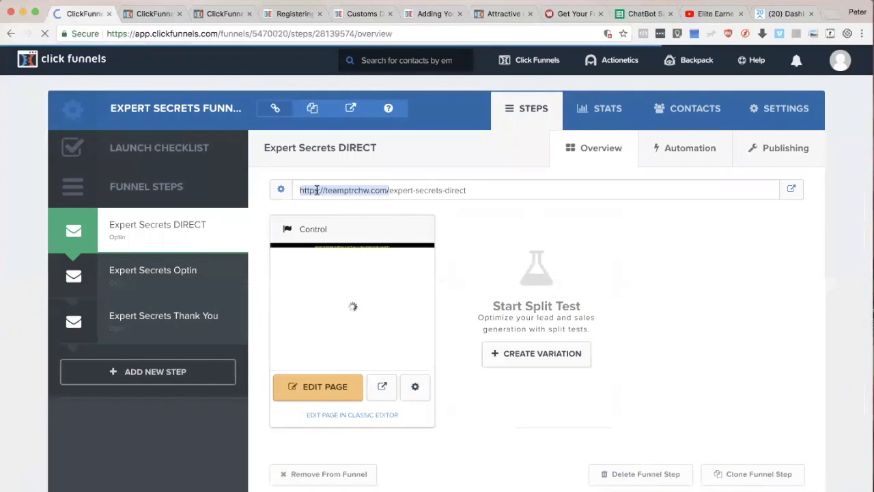
{"action": "left_click", "coordinate": [315, 190]}
{"action": "double_click", "coordinate": [303, 189]}
{"action": "left_click", "coordinate": [299, 191]}
{"action": "double_click", "coordinate": [313, 190]}
{"action": "left_click_drag", "start_coordinate": [334, 190], "coordinate": [476, 195]}
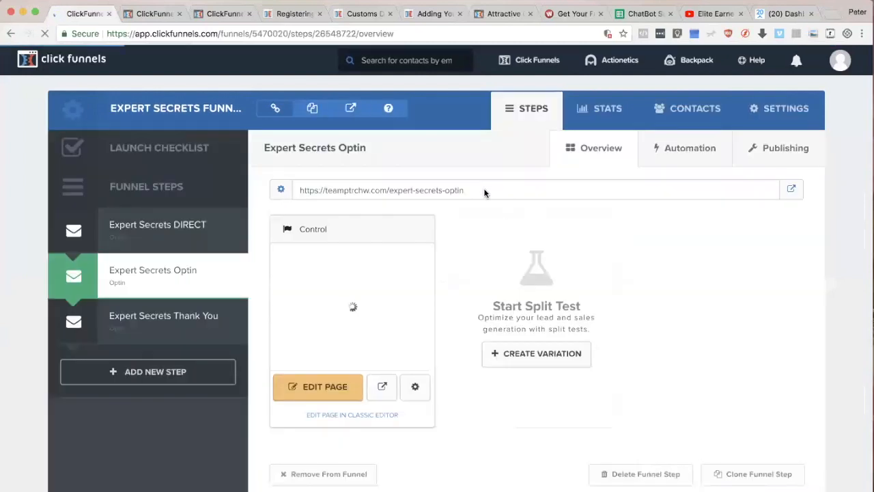
Step: Examine the URLs of the Expert Secrets Optin and Expert Secrets Thank You steps by highlighting their domain and path
{"action": "left_click_drag", "start_coordinate": [465, 191], "coordinate": [392, 191]}
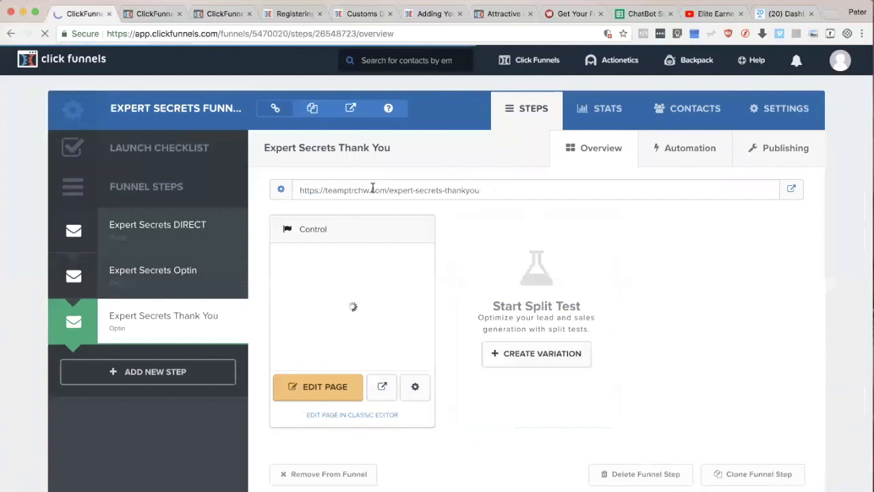
{"action": "left_click_drag", "start_coordinate": [389, 190], "coordinate": [298, 190]}
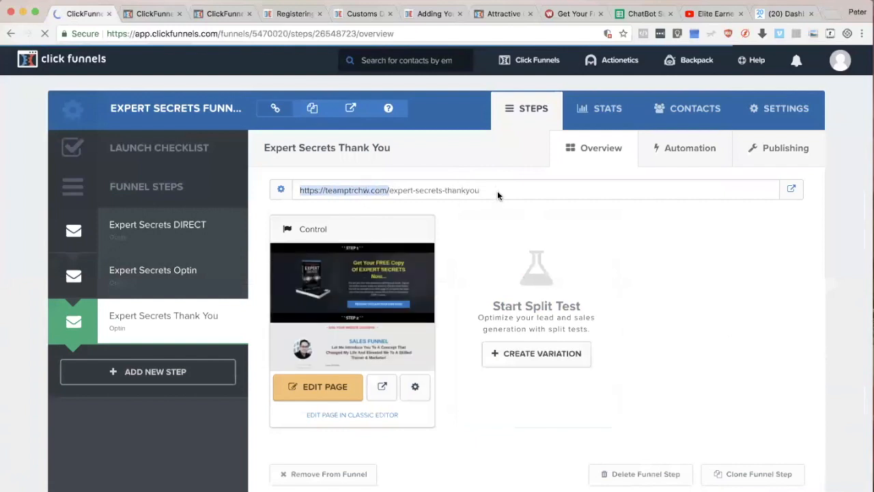
{"action": "left_click_drag", "start_coordinate": [497, 200], "coordinate": [271, 189]}
{"action": "left_click_drag", "start_coordinate": [494, 191], "coordinate": [298, 191]}
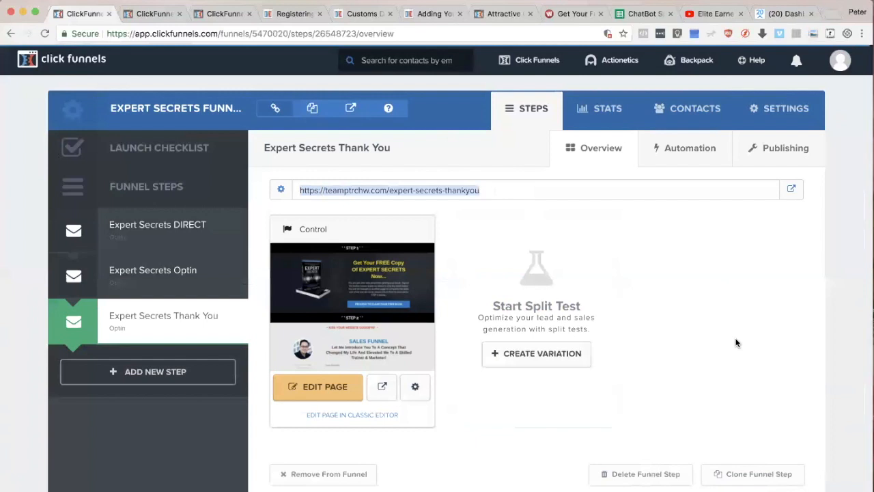
{"action": "left_click_drag", "start_coordinate": [481, 195], "coordinate": [303, 192]}
{"action": "left_click", "coordinate": [705, 248]}
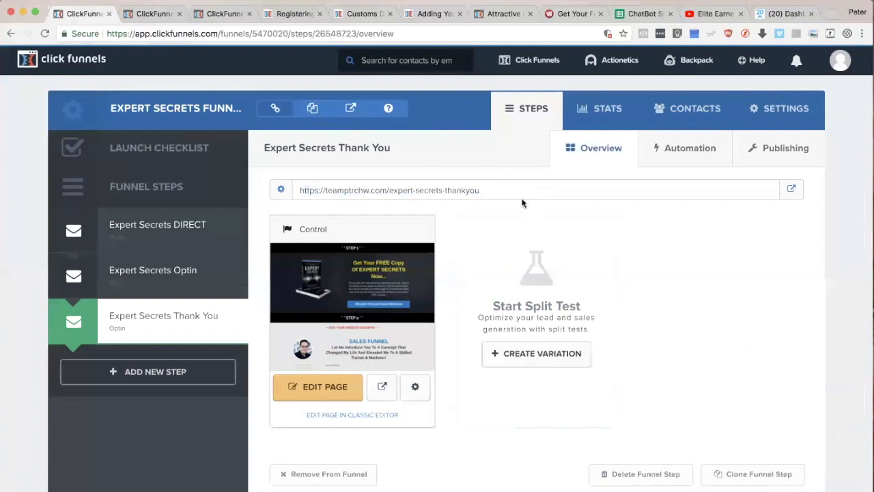
{"action": "left_click_drag", "start_coordinate": [508, 196], "coordinate": [300, 190]}
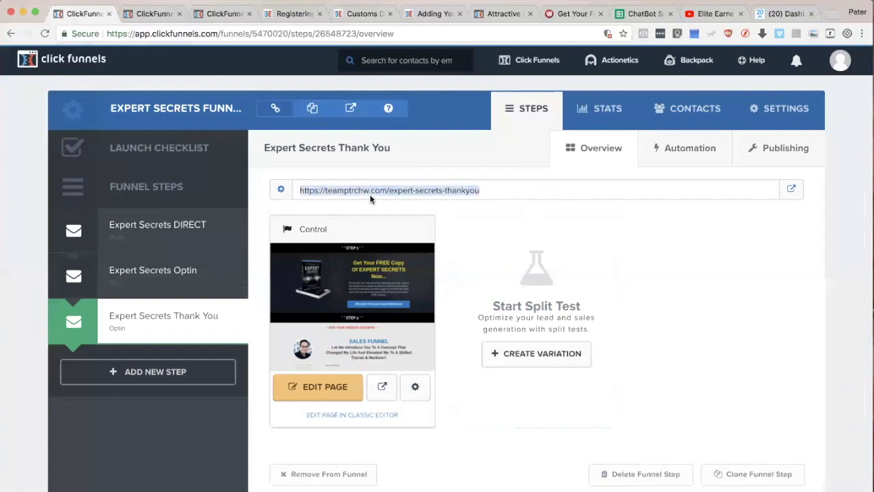
{"action": "scroll", "coordinate": [758, 312], "scroll_direction": "up", "scroll_amount": 3}
{"action": "left_click", "coordinate": [758, 312]}
Step: Switch to the Keynote presentation and show slide 28, "3 Secrets To Power Up Your ClickFunnels Account"
{"action": "key", "text": "super+Tab"}
{"action": "key", "text": "super+Tab"}
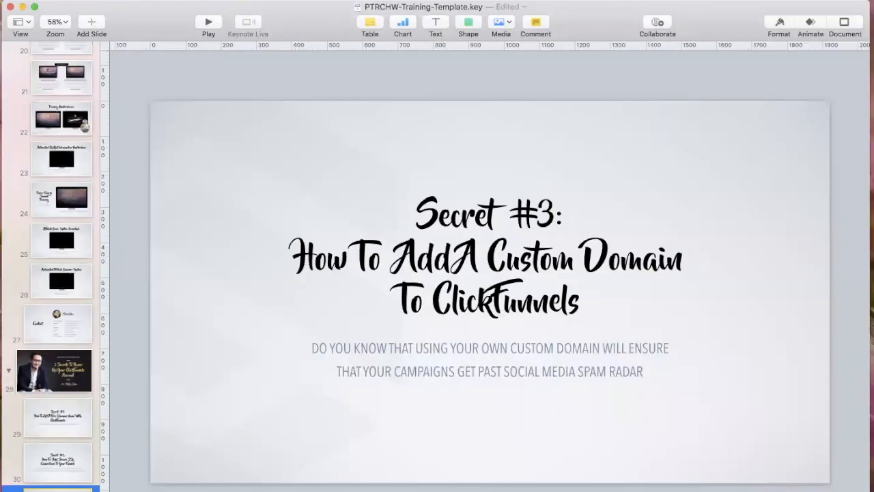
{"action": "left_click", "coordinate": [82, 368]}
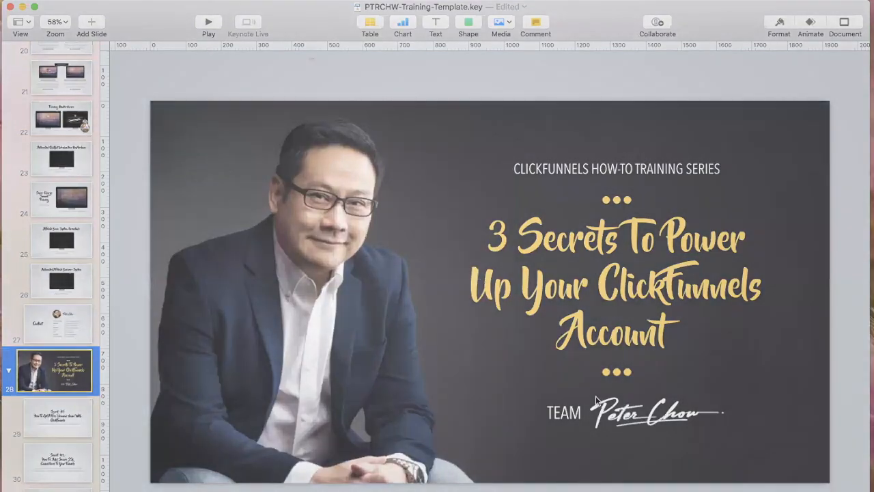